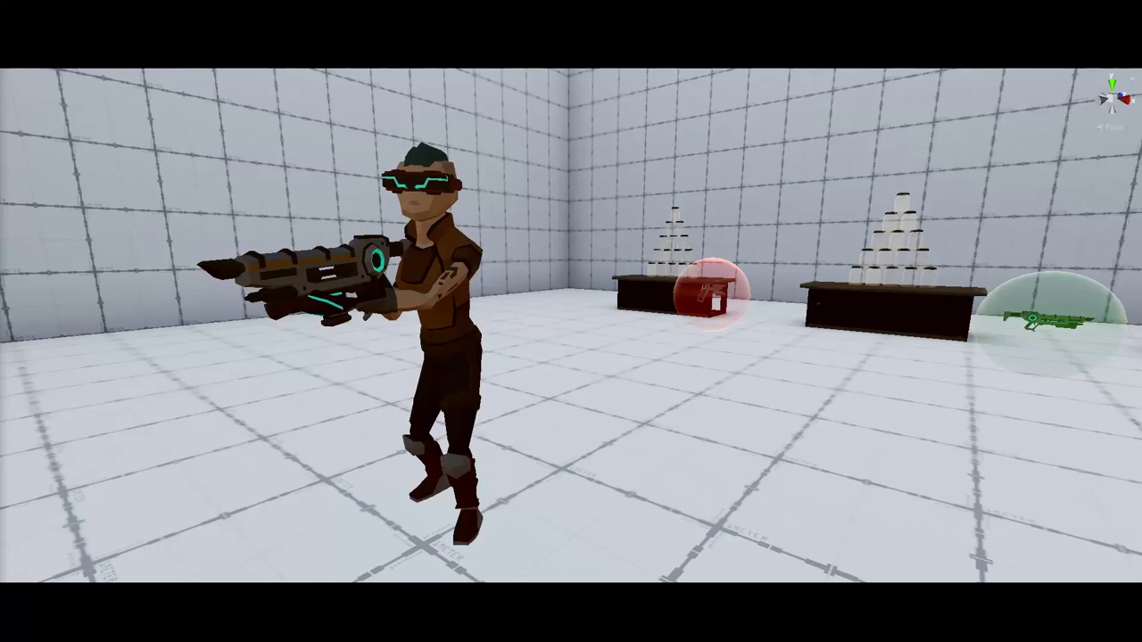
key("r")
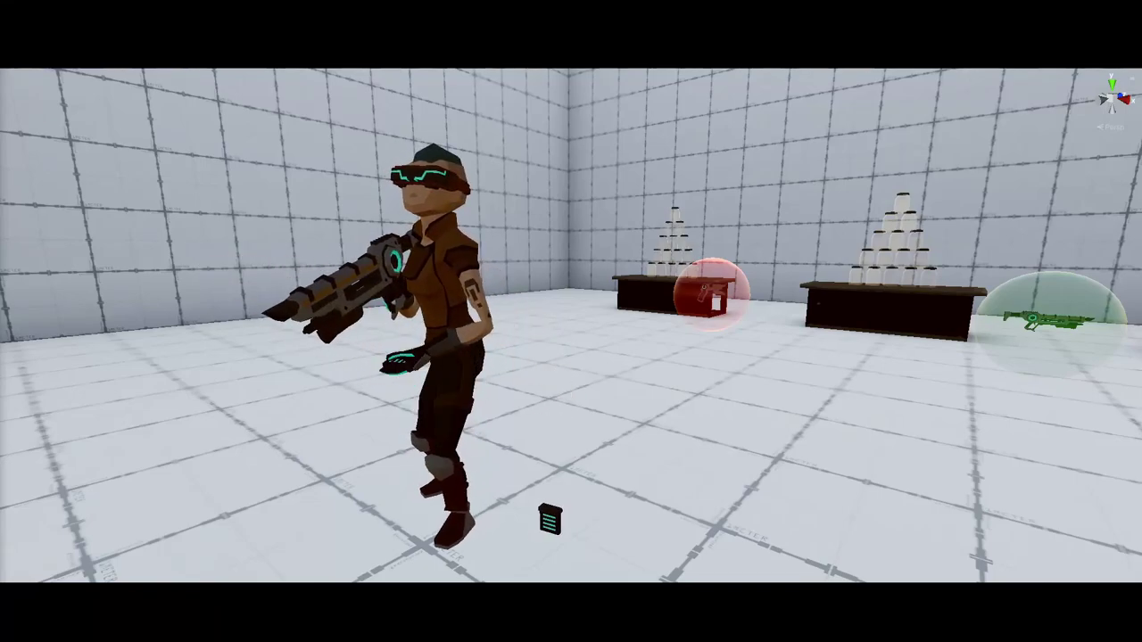
key("r")
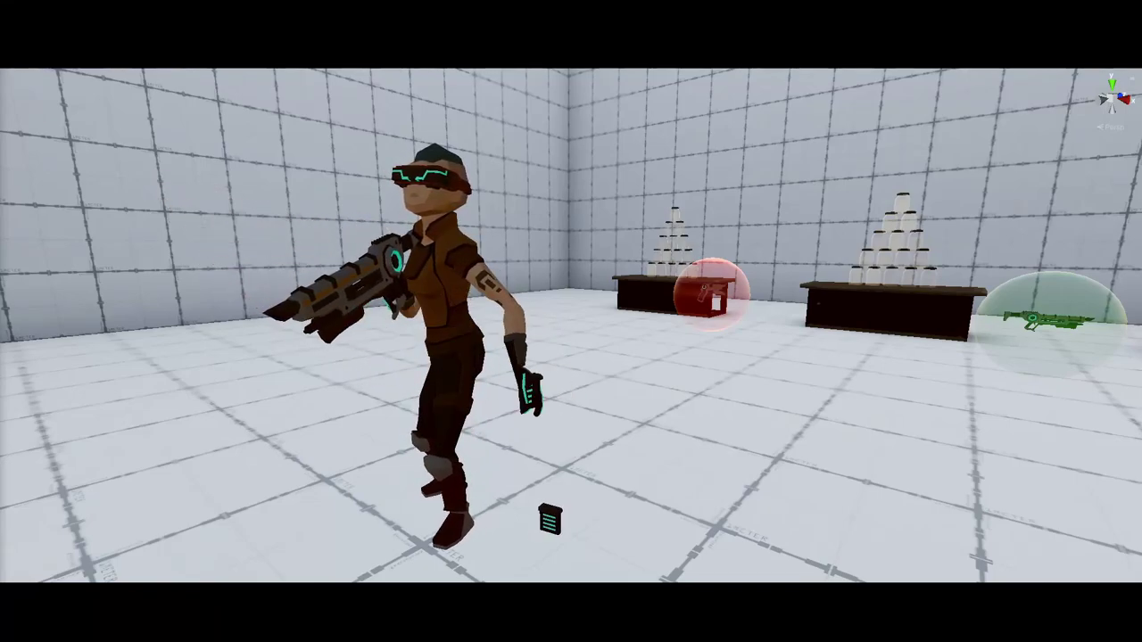
key("r")
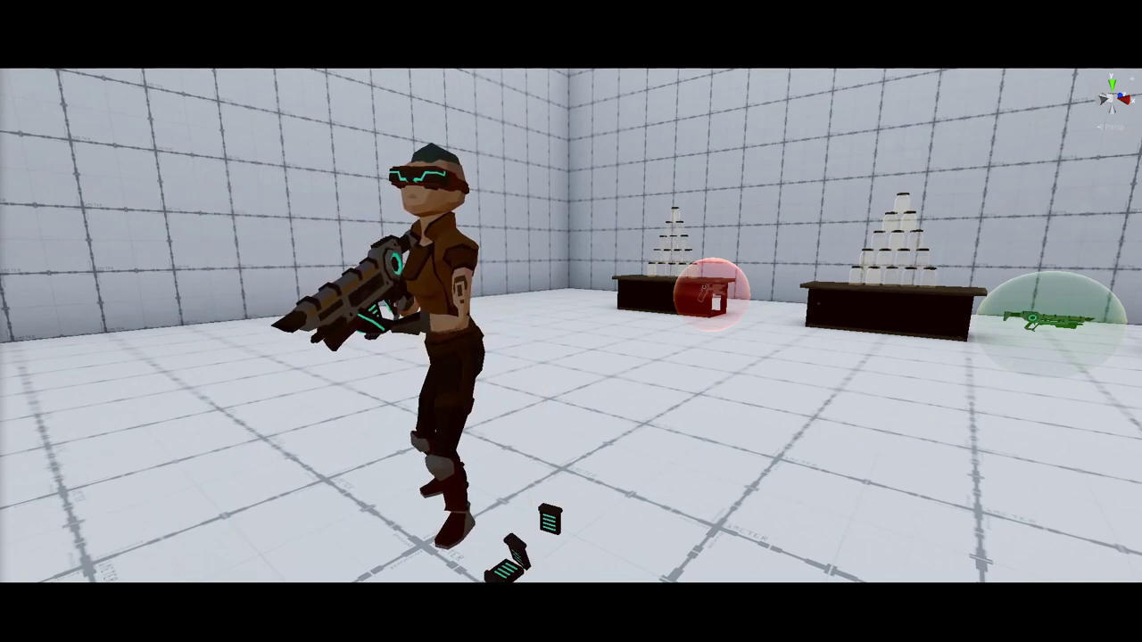
key("r")
key("r")
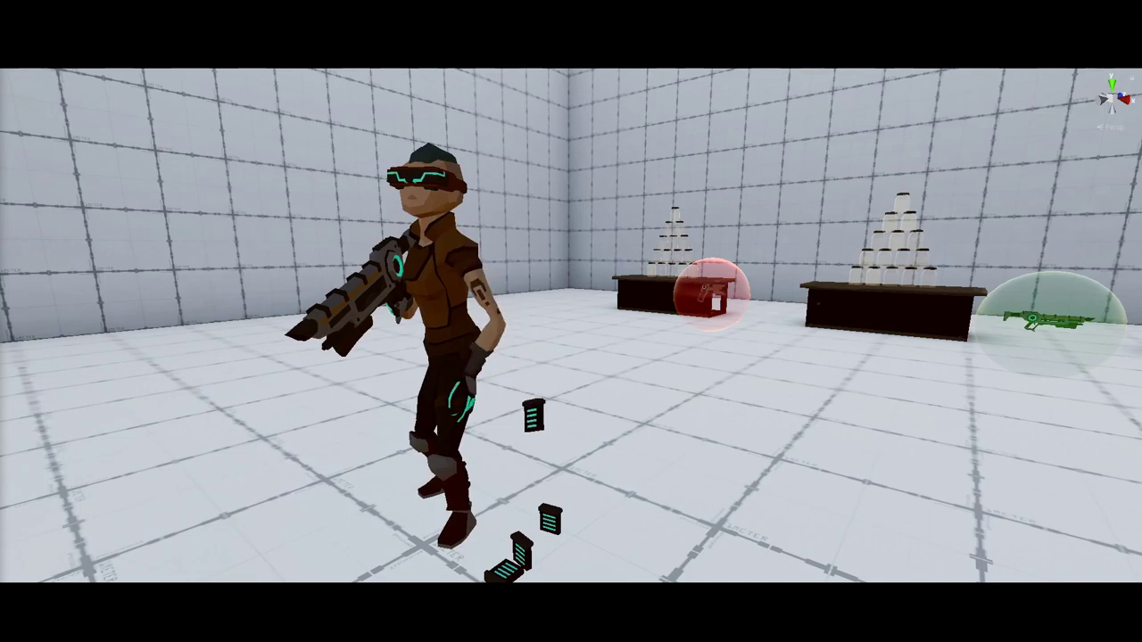
key("r")
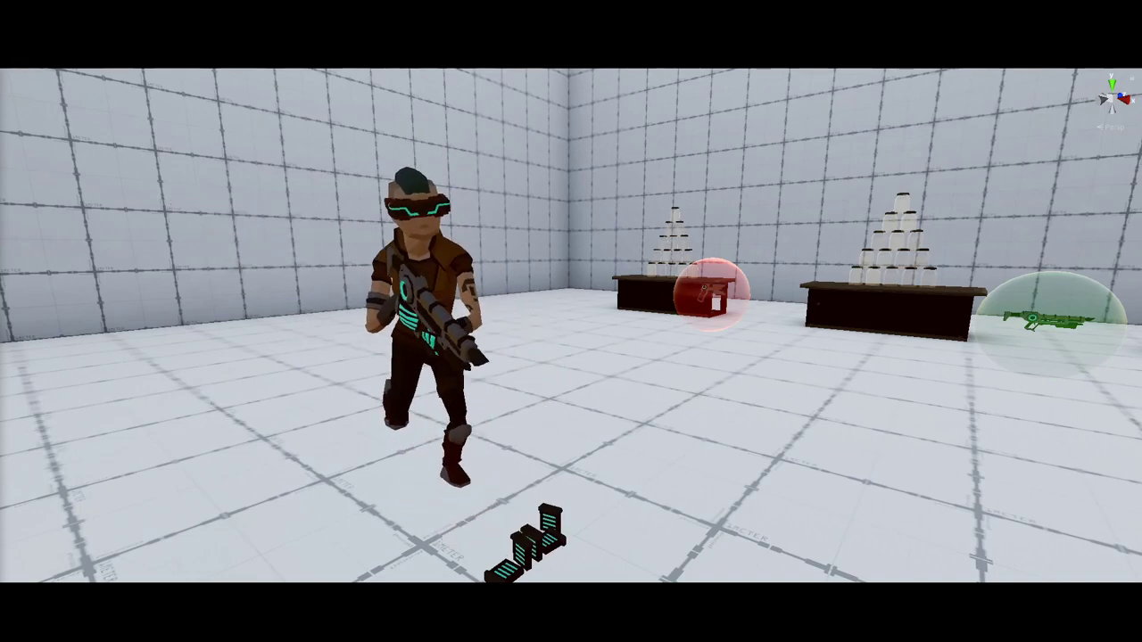
key("d")
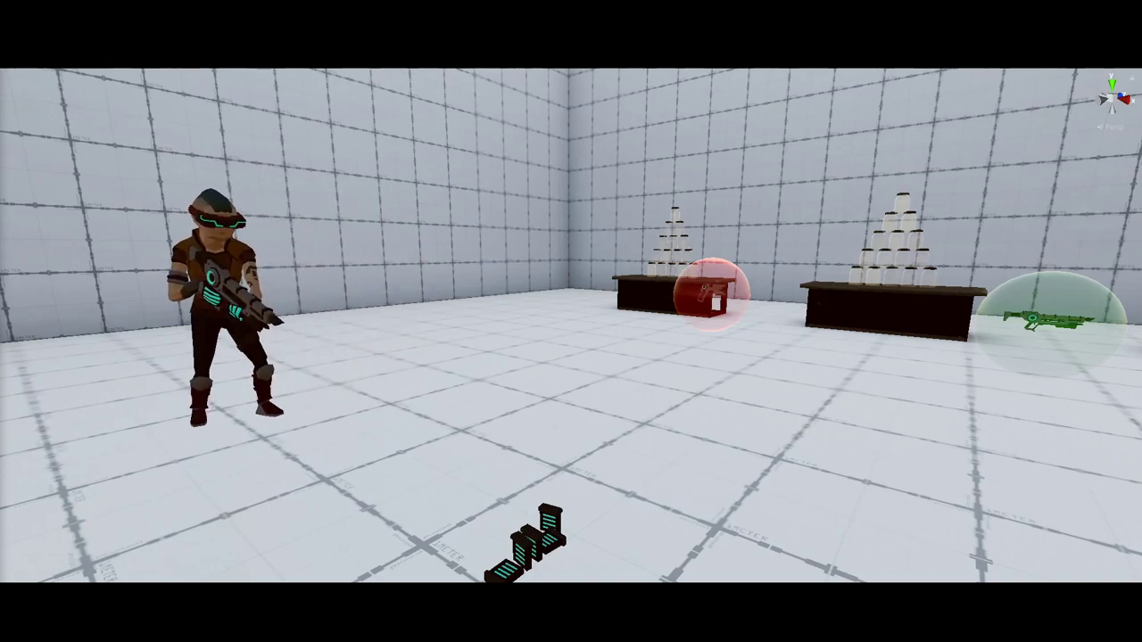
left_click(571, 321)
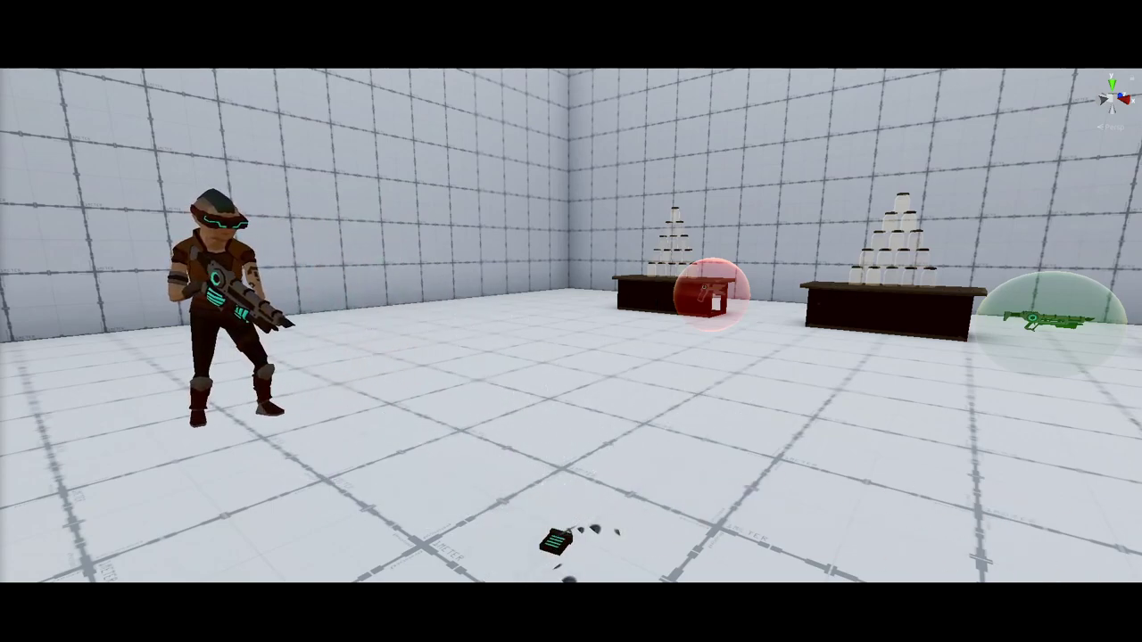
left_click(571, 321)
key("d")
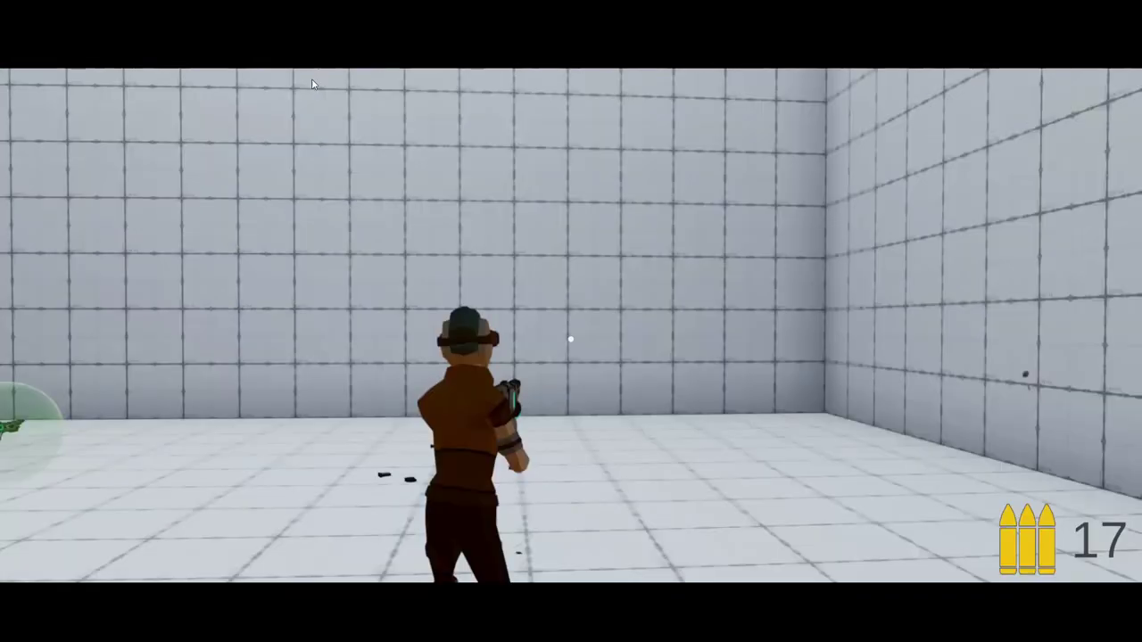
left_click_drag(603, 478, 570, 477)
left_click_drag(570, 339, 571, 339)
key("r")
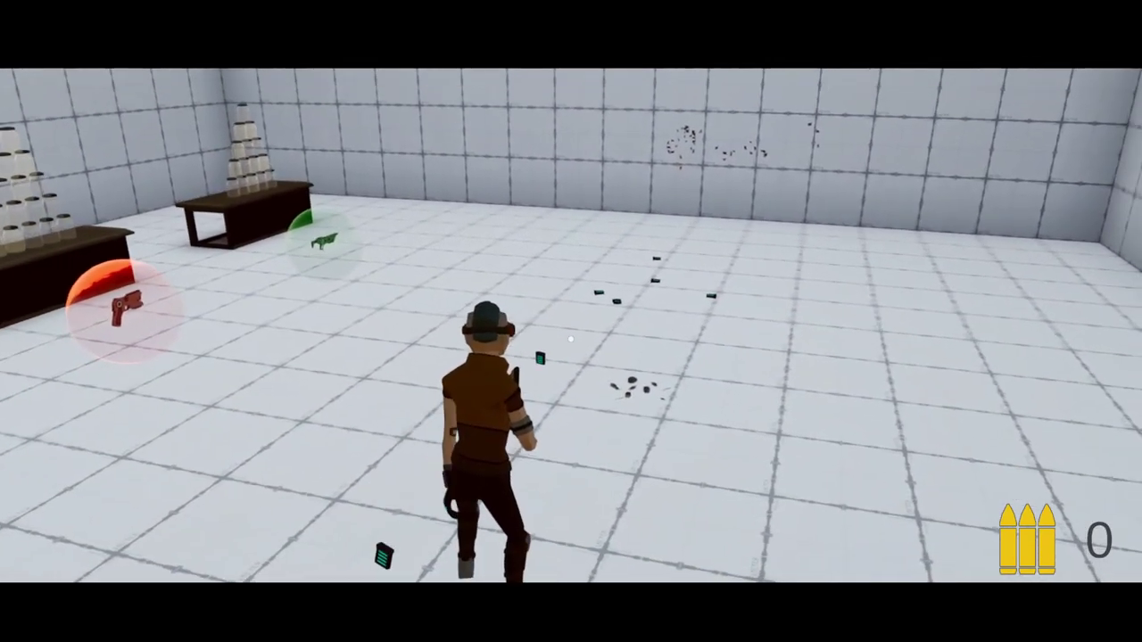
key("r")
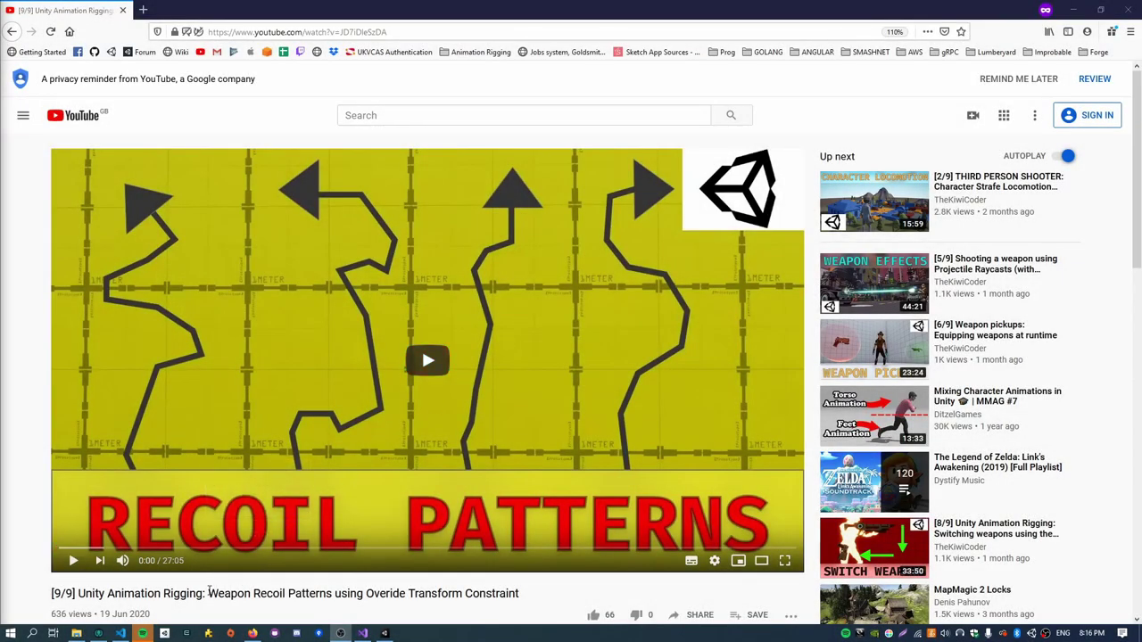
left_click_drag(209, 594, 400, 591)
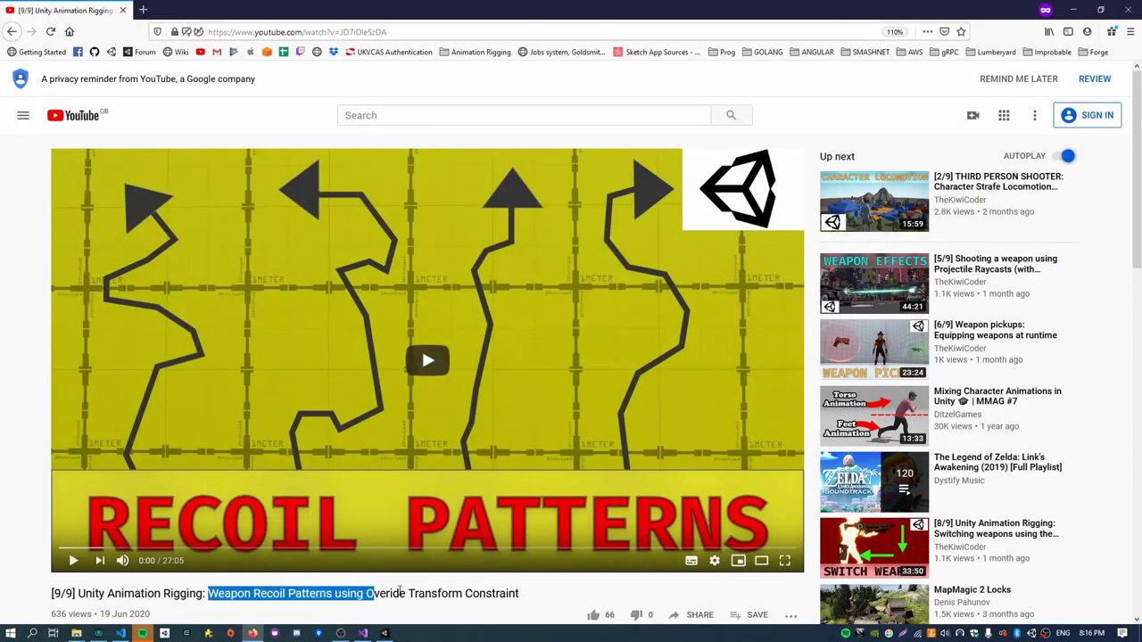
left_click(525, 598)
Switch to Unity and examine from both sides how the running character's hands hold the rifle
left_click(384, 634)
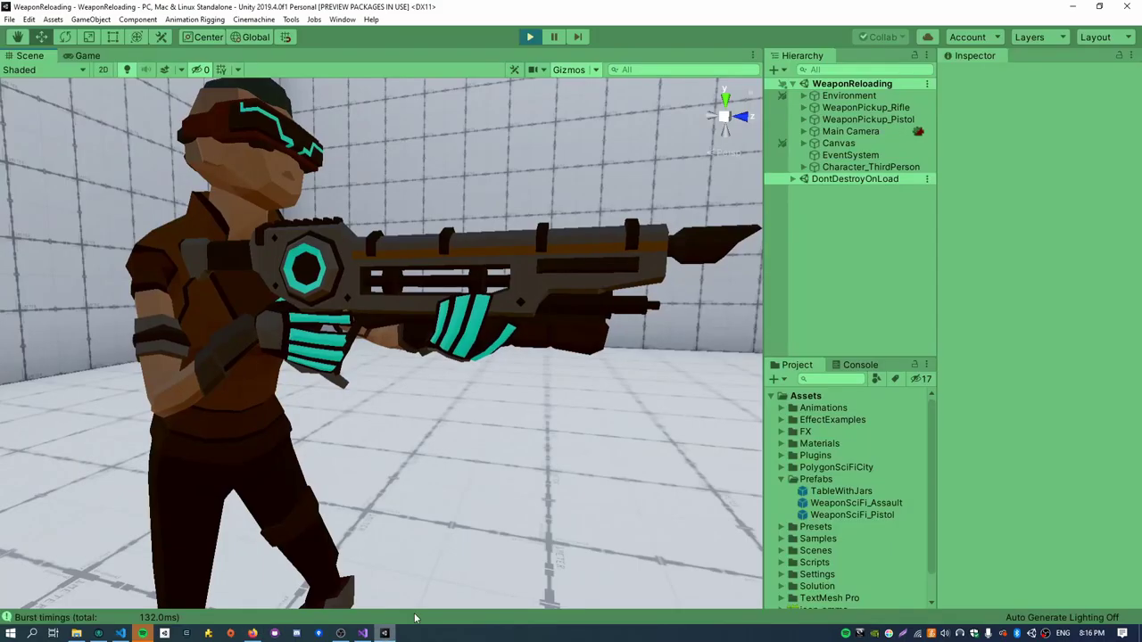
key("s")
right_click_drag(472, 425, 428, 432)
key("w")
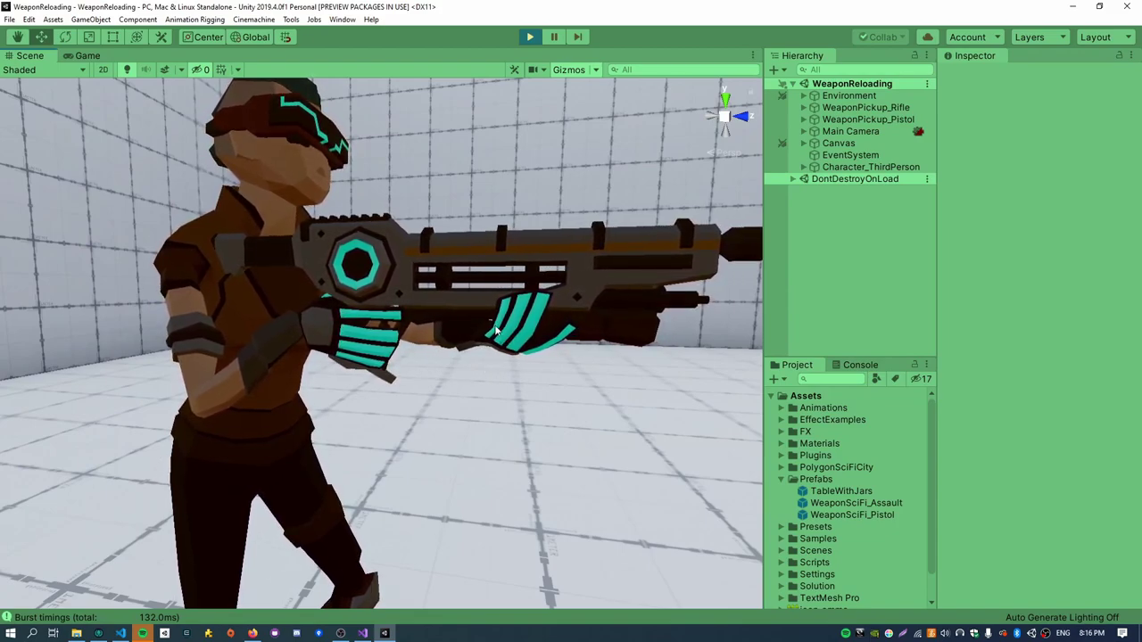
left_click_drag(581, 362, 272, 328, "alt")
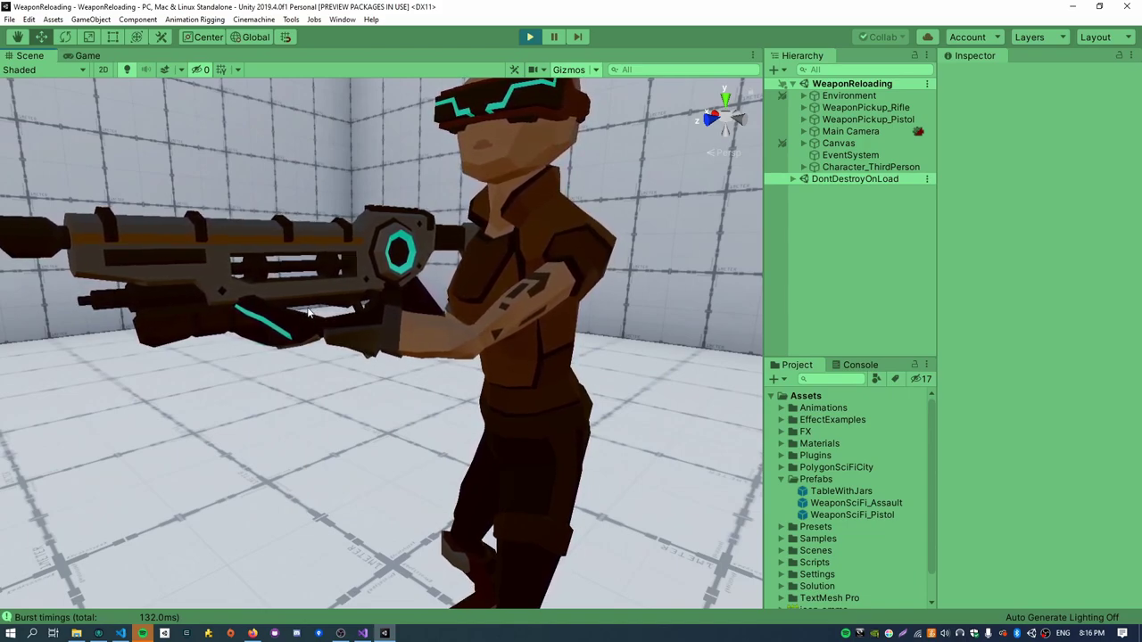
scroll(294, 321, "down", 3)
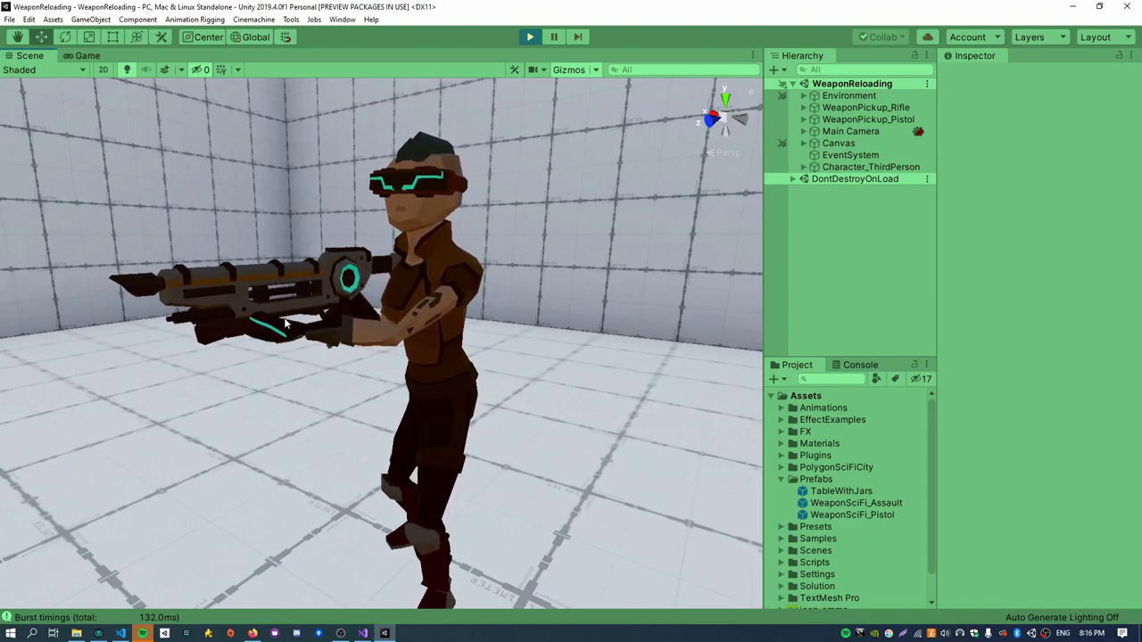
Exit Play mode and open the WeaponSciFi_Assault prefab for editing
left_click(530, 37)
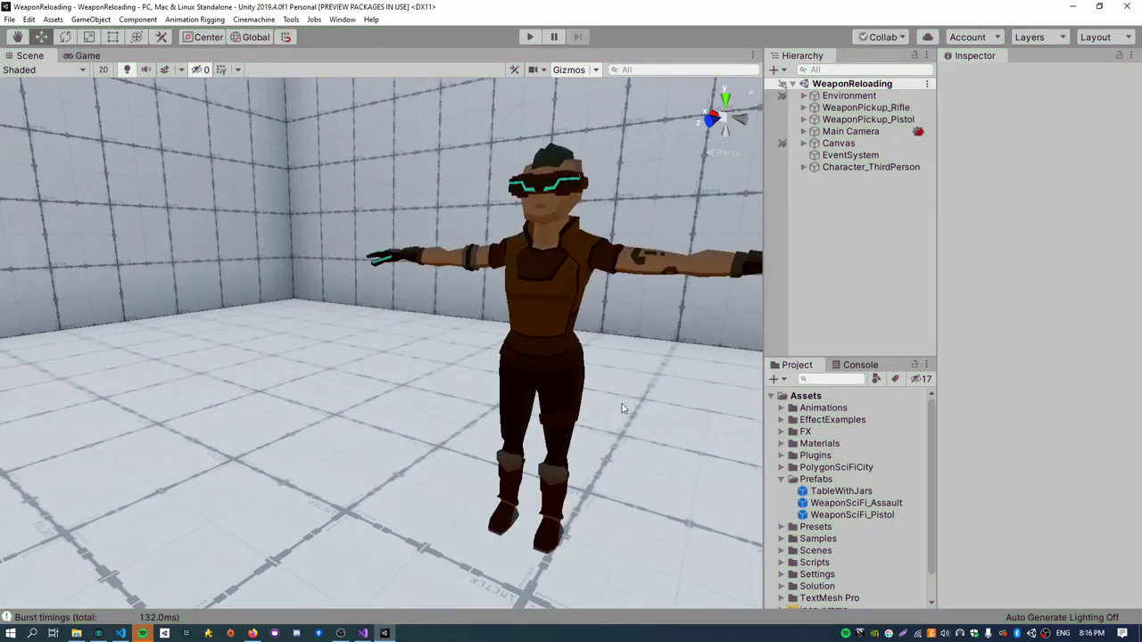
double_click(865, 503)
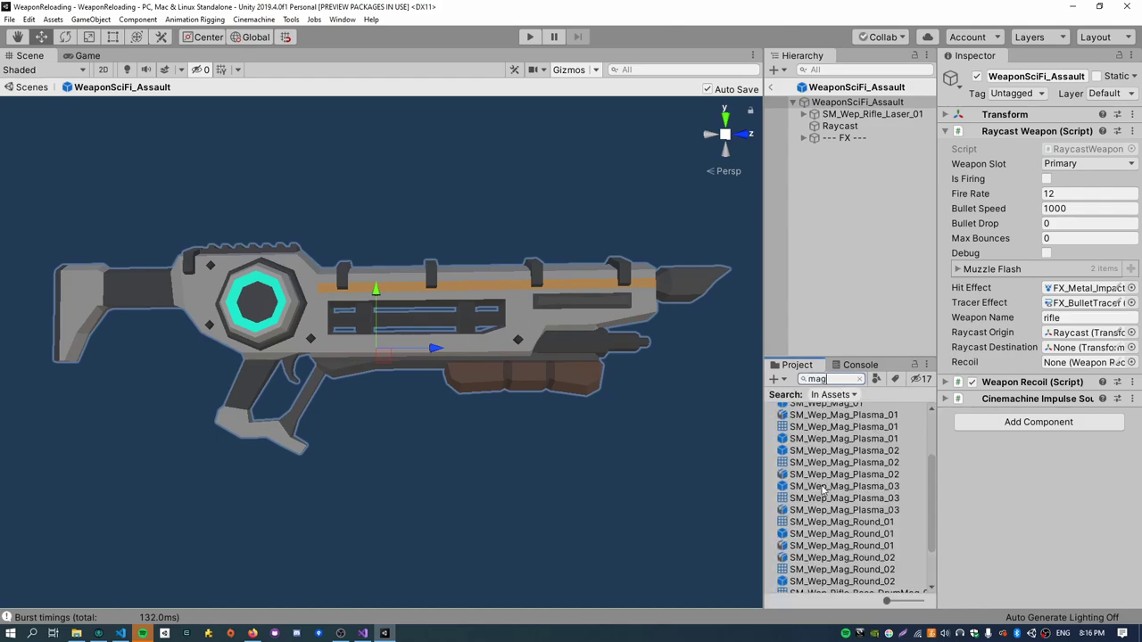
Add the SM_Wep_Mag_Plasma_02 prefab from the mag search results to the WeaponSciFi_Assault hierarchy and unpack it completely
left_click(826, 486)
left_click(837, 450)
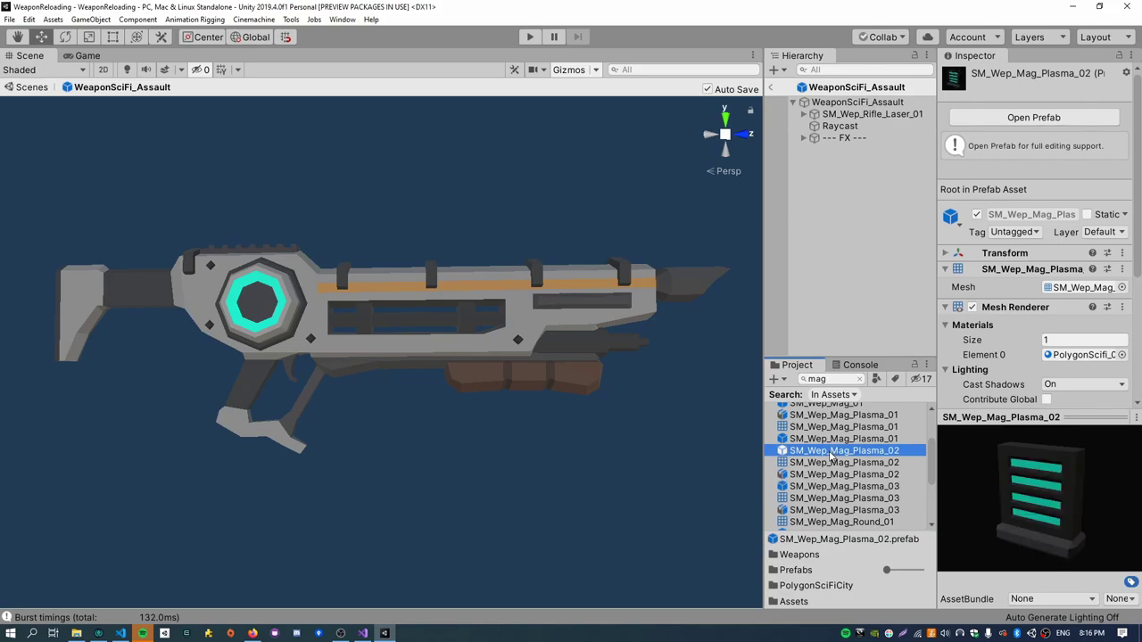
left_click_drag(831, 455, 837, 177)
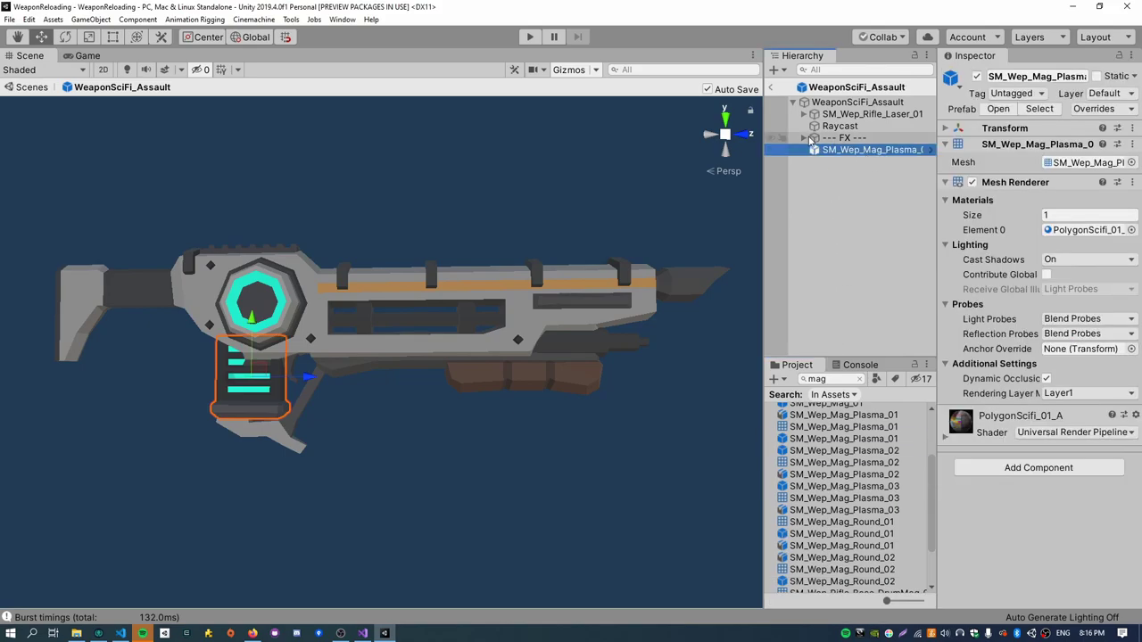
right_click(852, 148)
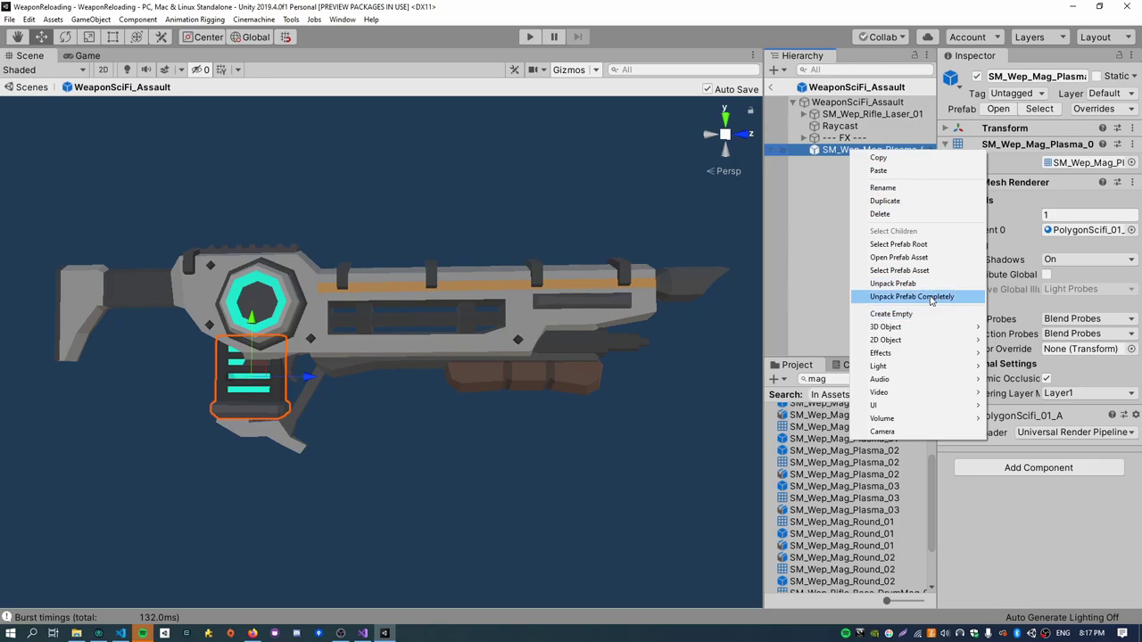
left_click(892, 297)
left_click(834, 206)
Move the plasma magazine forward and down so it sits under the rifle body, between the trigger and the brown foregrip
left_click(253, 416)
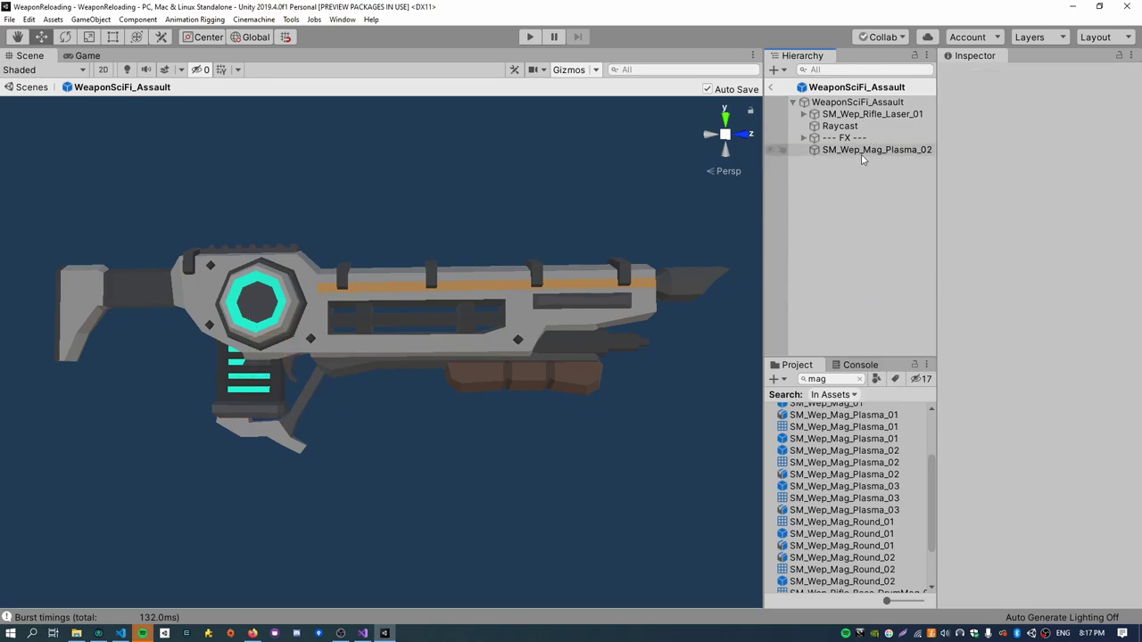
left_click_drag(308, 378, 460, 378)
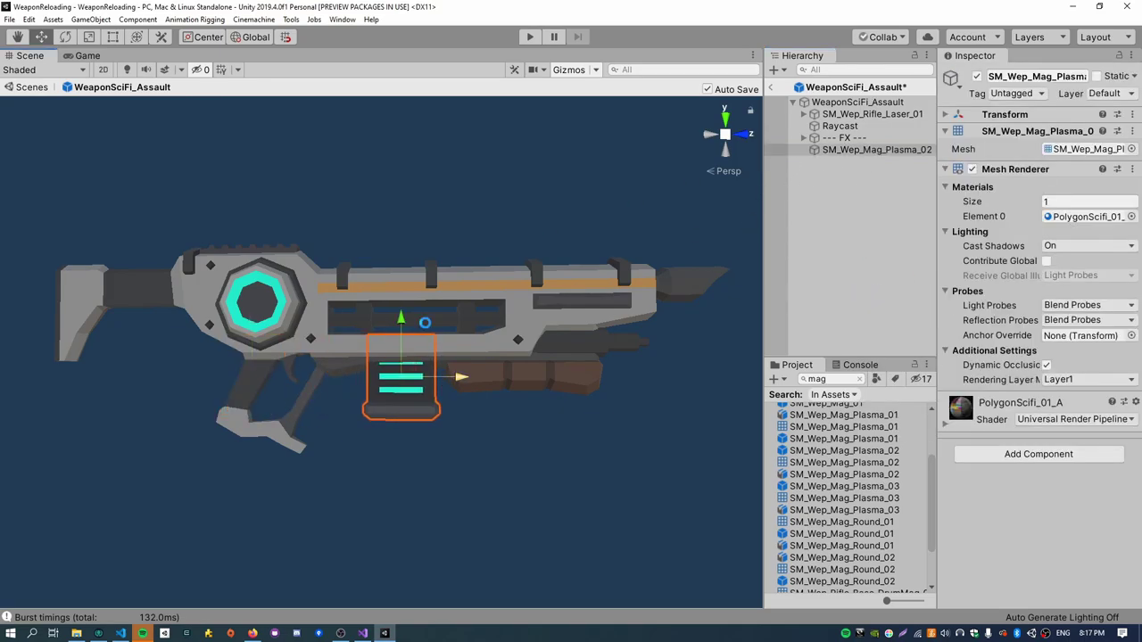
left_click_drag(403, 318, 402, 338)
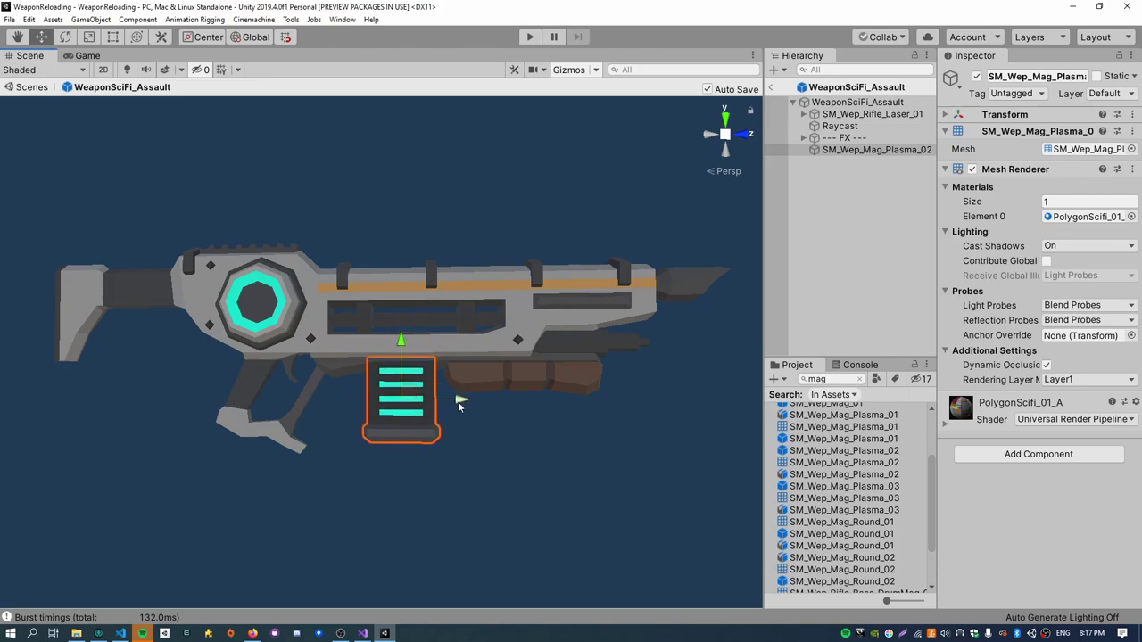
left_click_drag(458, 400, 465, 400)
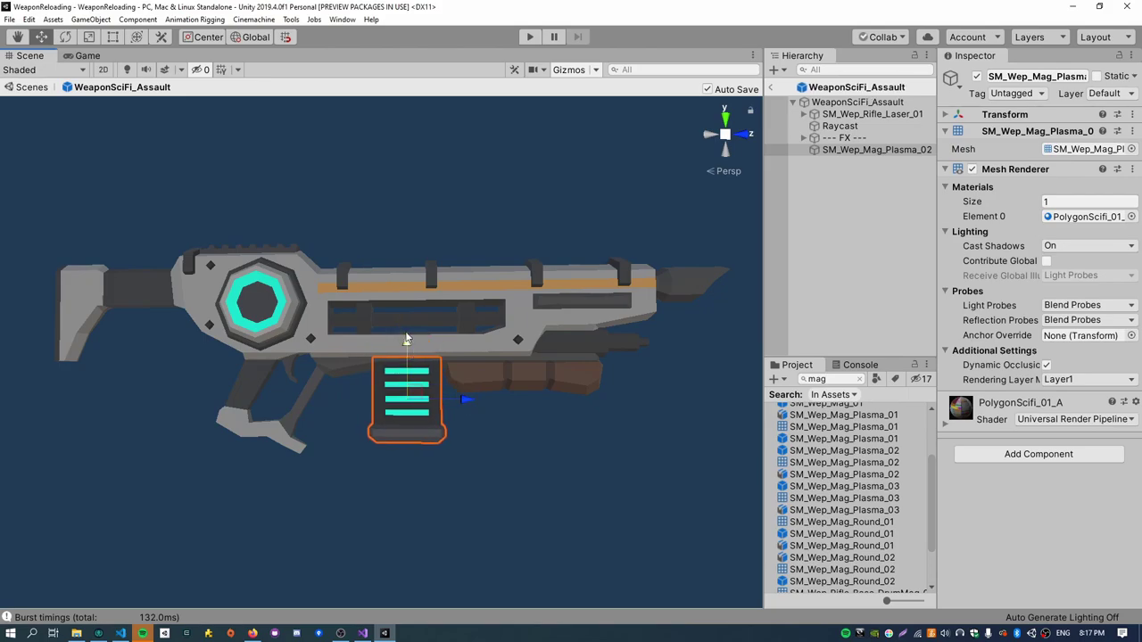
left_click_drag(407, 342, 408, 340)
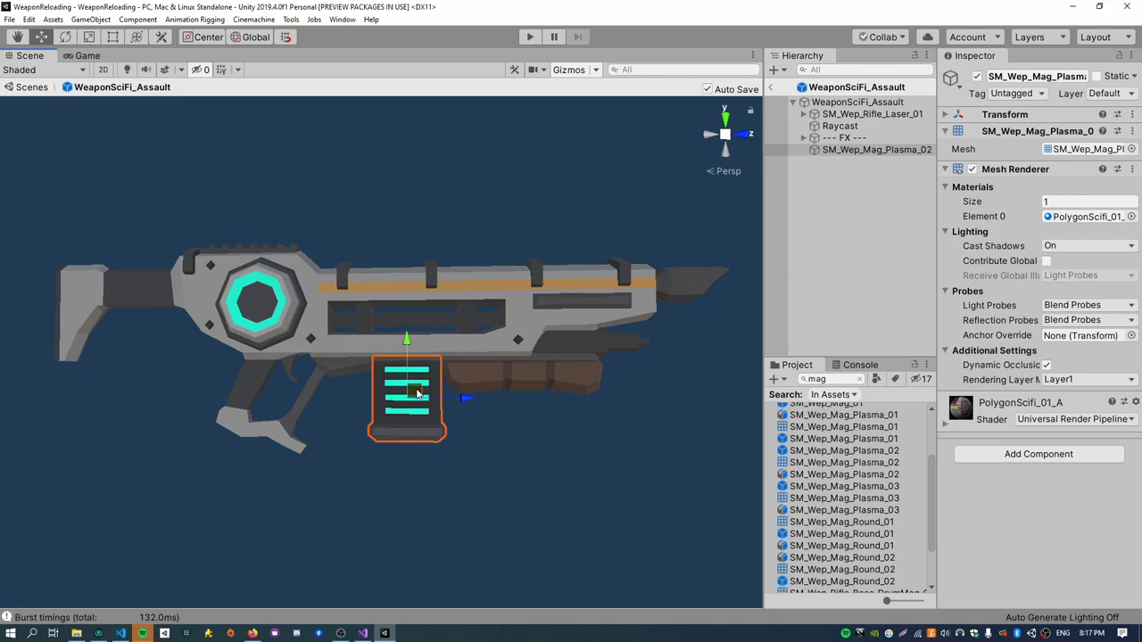
mouse_move(417, 393)
left_mouse_down()
mouse_move(408, 447)
mouse_move(415, 392)
left_mouse_up()
Expand SM_Wep_Rifle_Laser_01 and try moving its built-in round magazine part, then reselect the plasma magazine
left_click(870, 114)
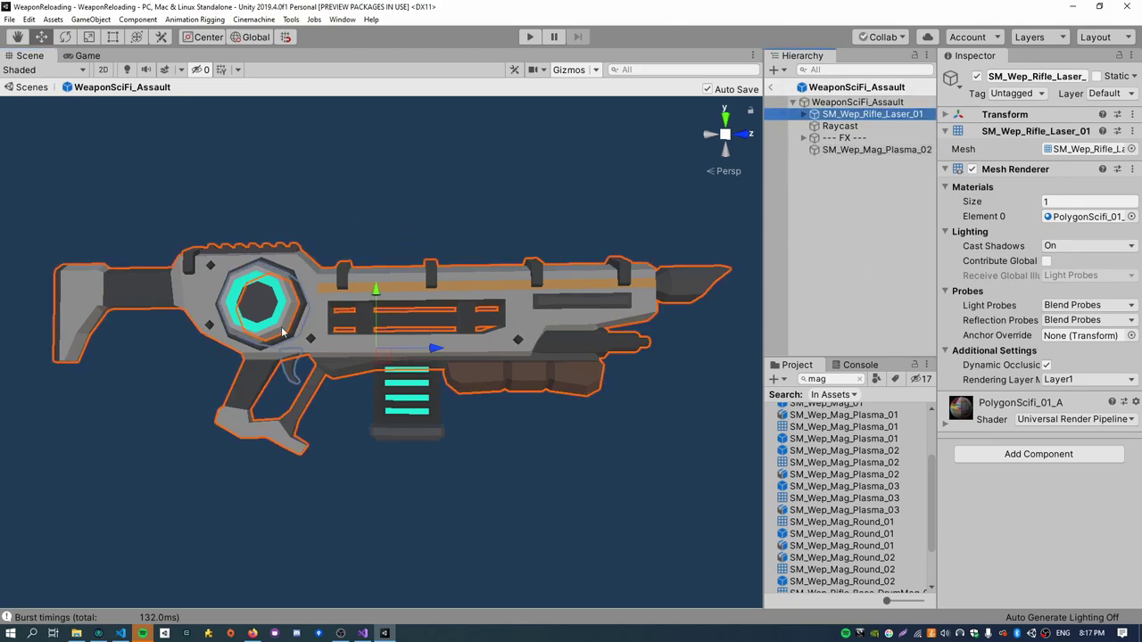
left_click(806, 114)
left_click(859, 126)
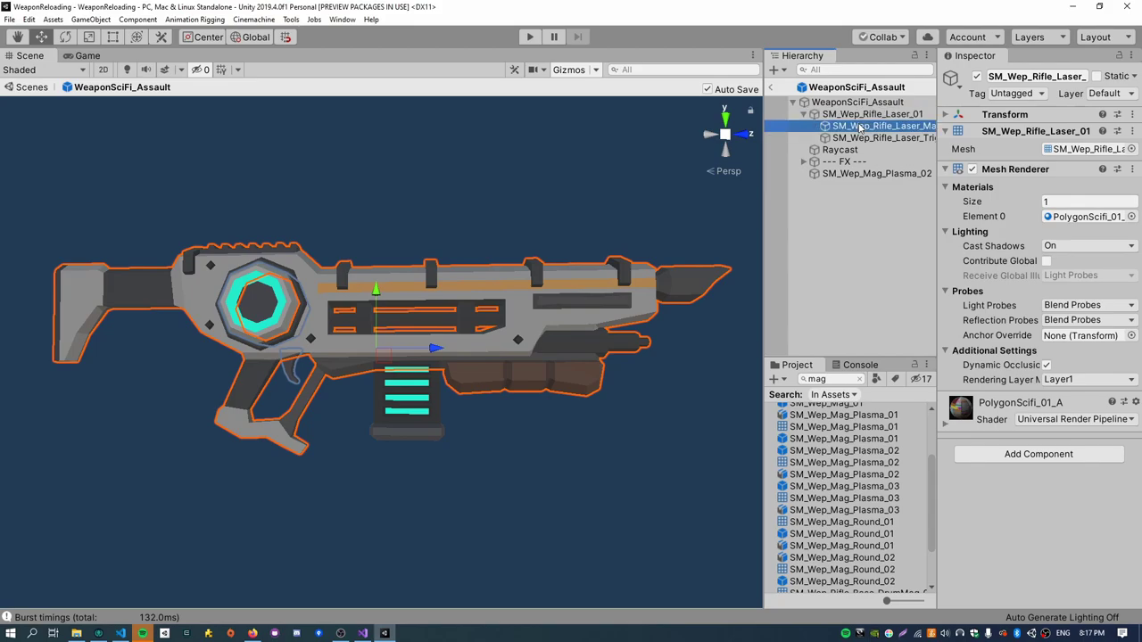
left_click(274, 316)
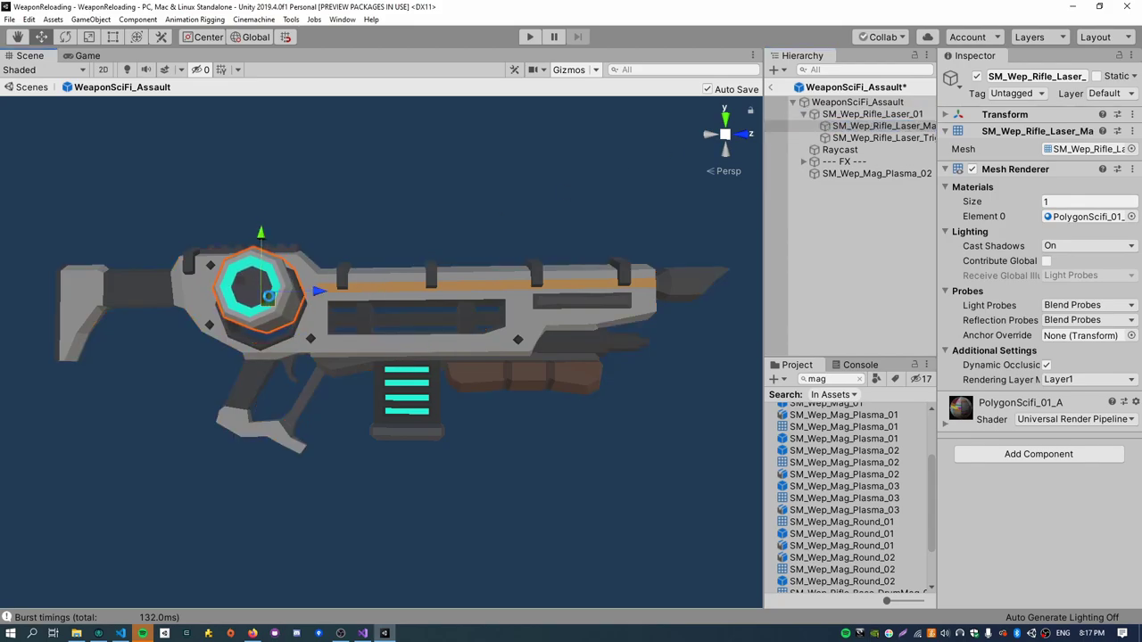
left_click(403, 409)
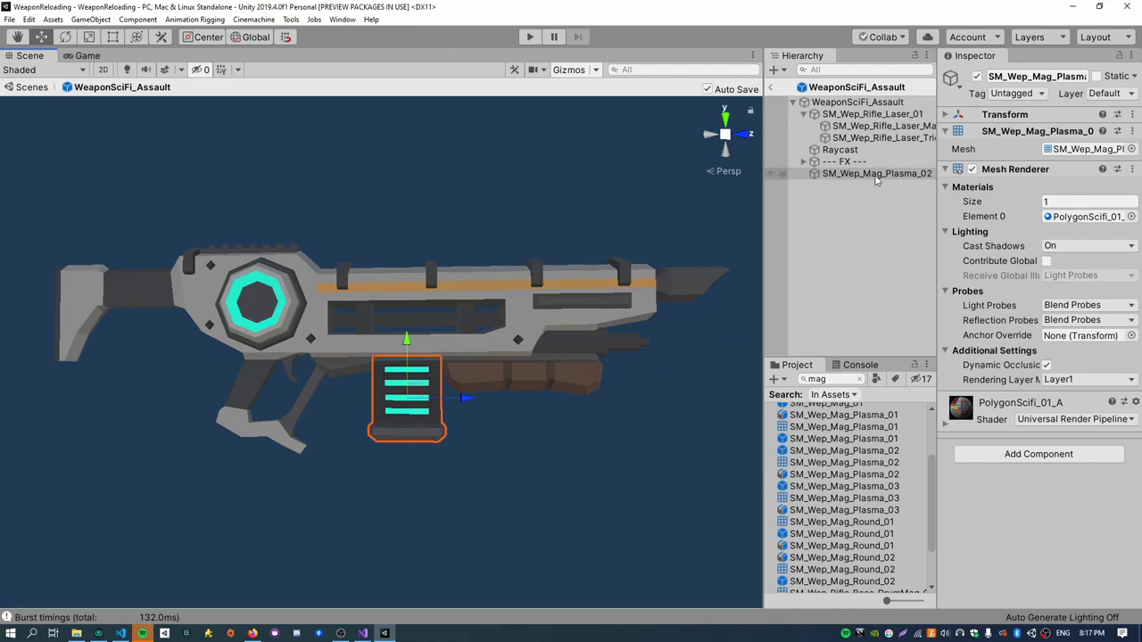
Open the RaycastWeapon script in Visual Studio, declare "public GameObject magazine;" below the recoil field, save, and return to Unity
left_click(876, 102)
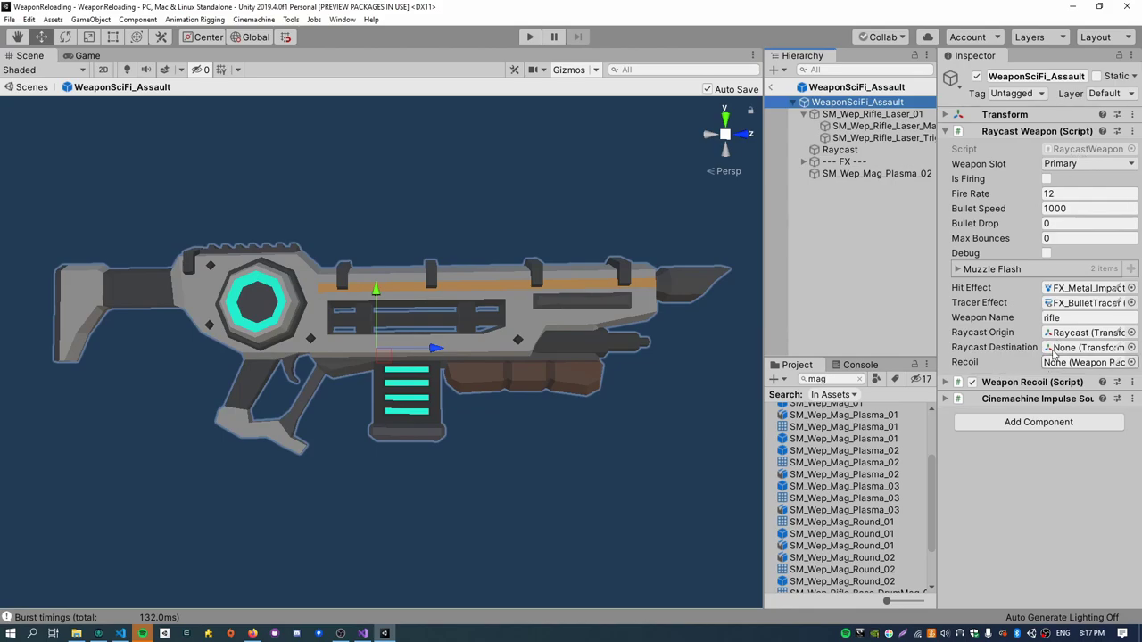
double_click(1078, 149)
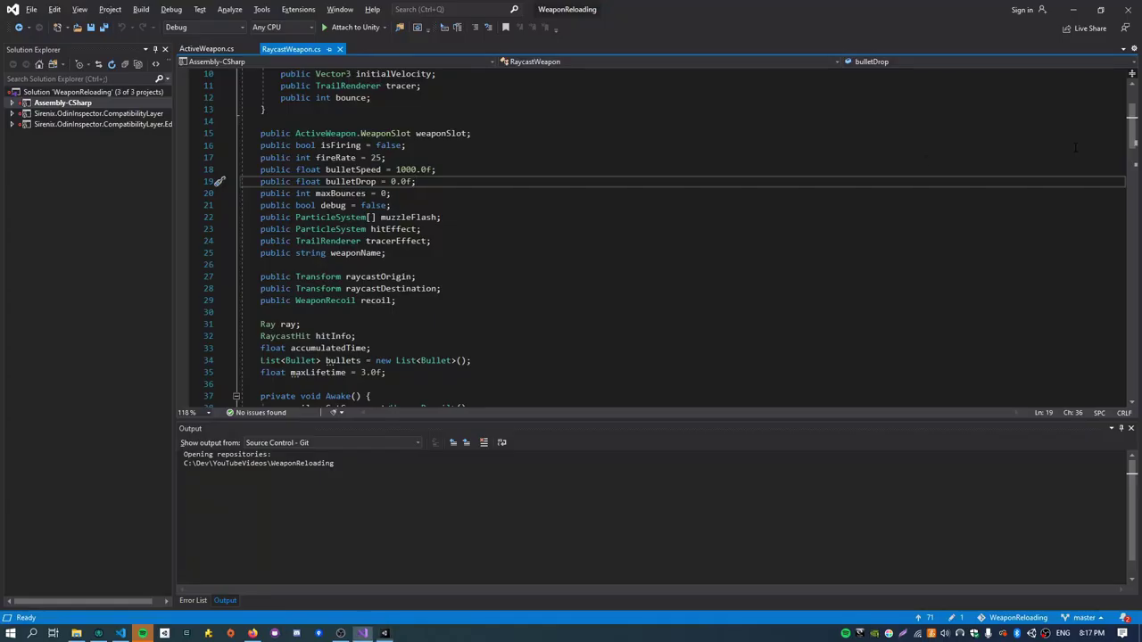
left_click(342, 313)
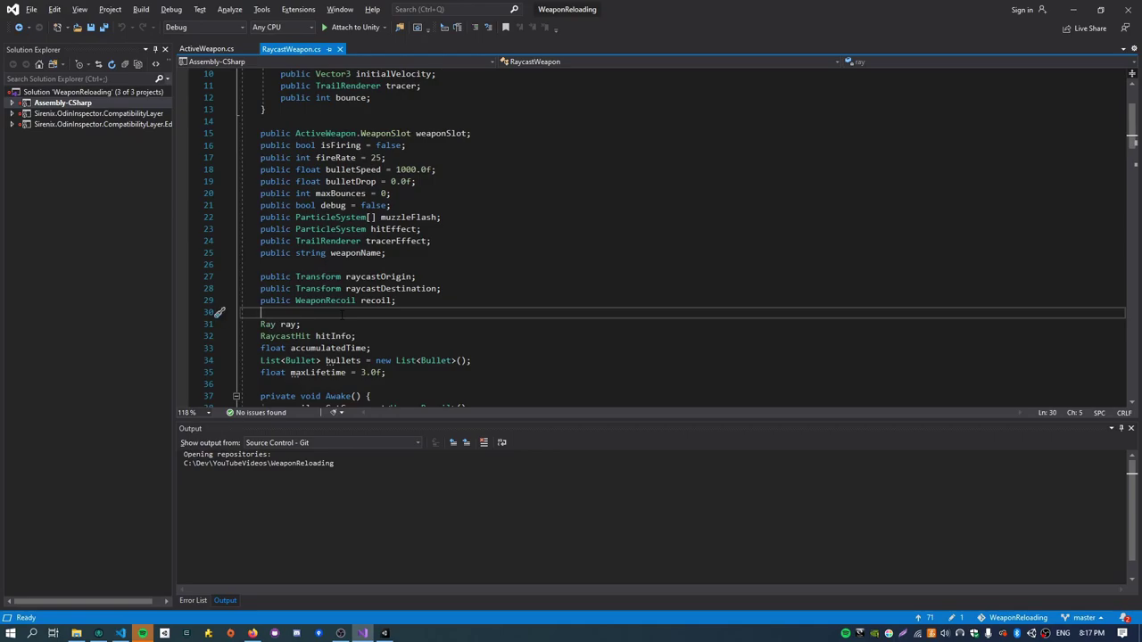
type("public GameObject ")
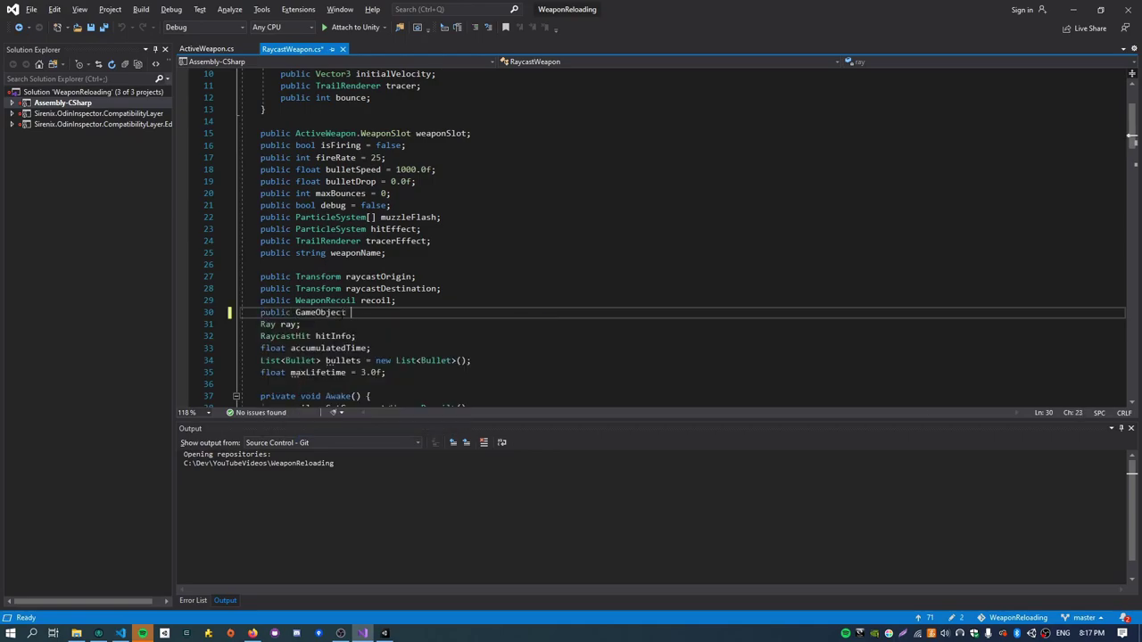
type("magazine;")
key("Return")
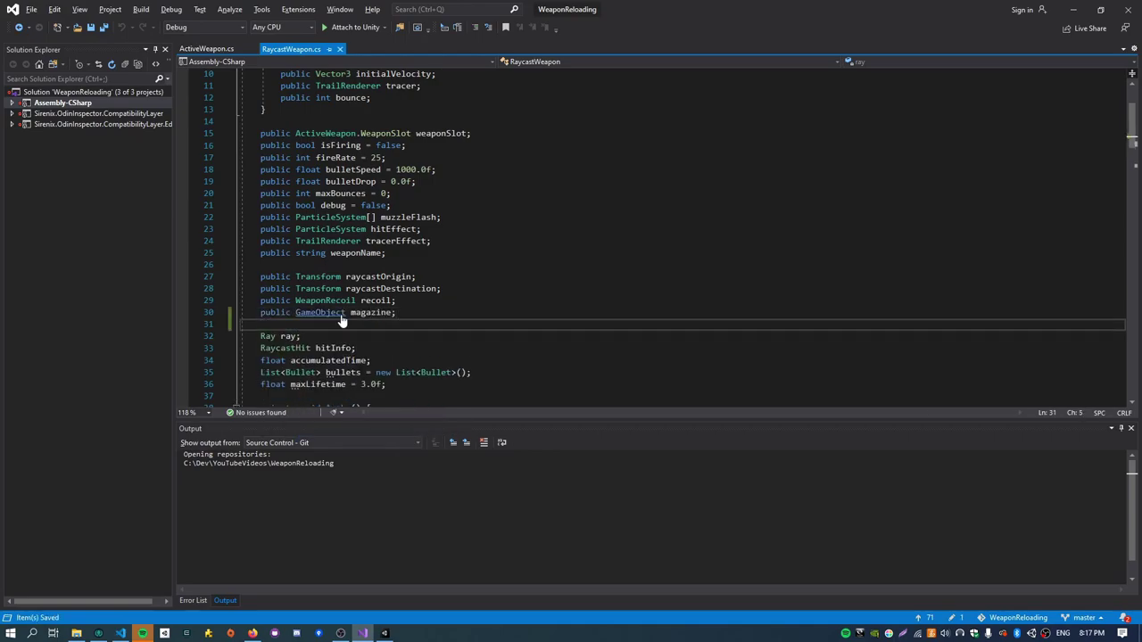
key("alt+Tab")
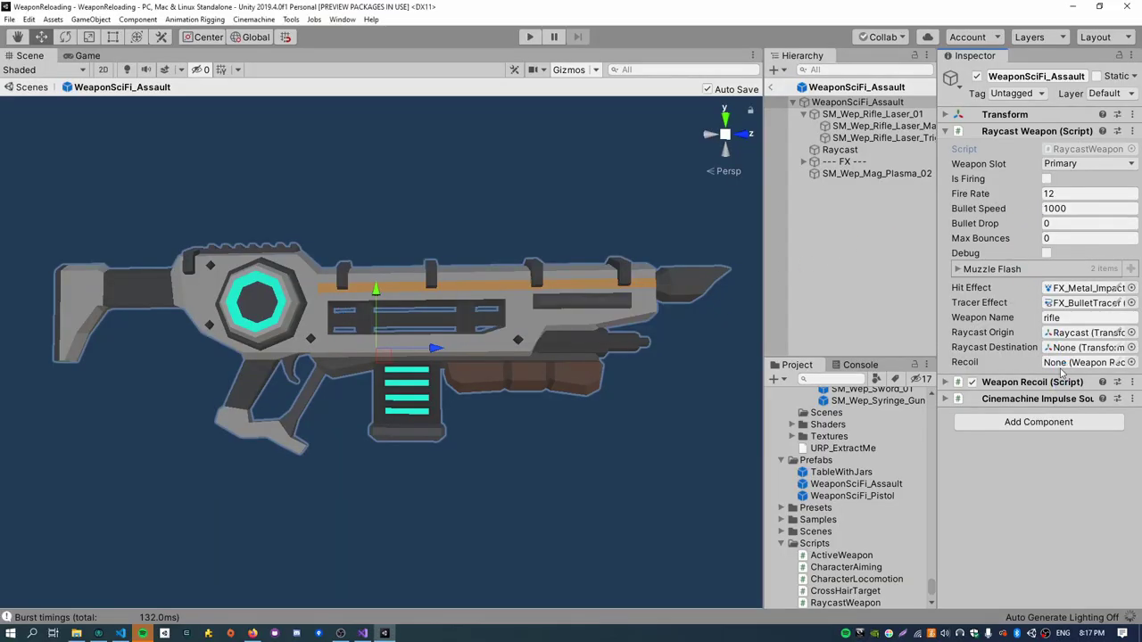
Assign SM_Wep_Mag_Plasma_02 as the Magazine of the Raycast Weapon script on the WeaponSciFi_Assault root
left_click(857, 102)
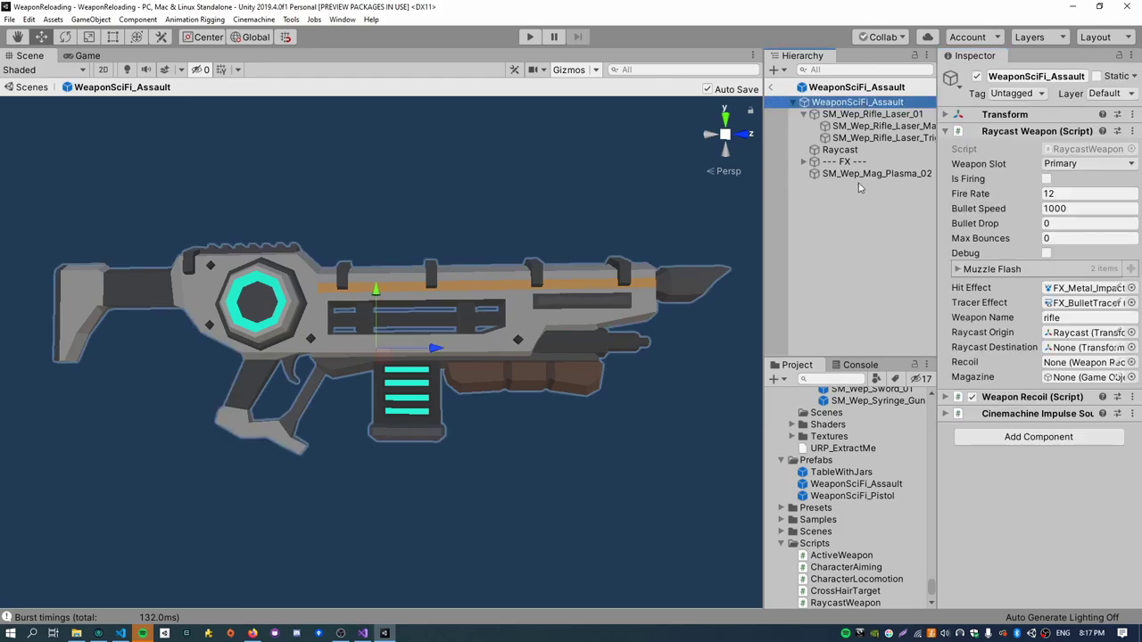
left_click(859, 174)
left_click_drag(860, 176, 1085, 381)
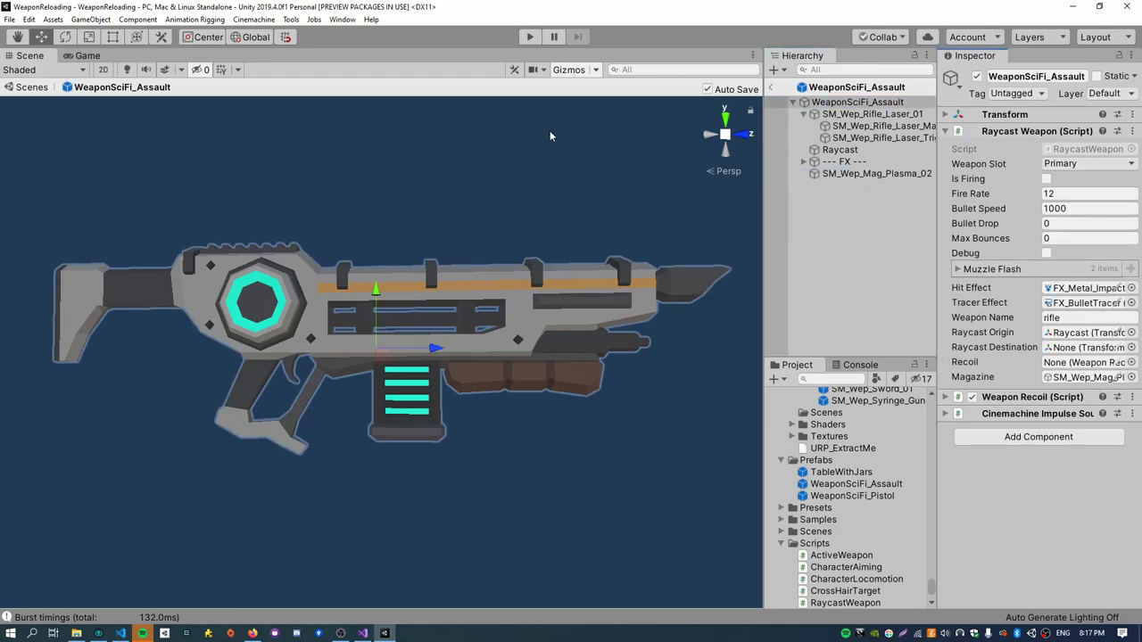
Leave the prefab, play the WeaponReloading scene, walk the character to pick up the rifle, and toggle its holstering
left_click(36, 88)
left_click(530, 39)
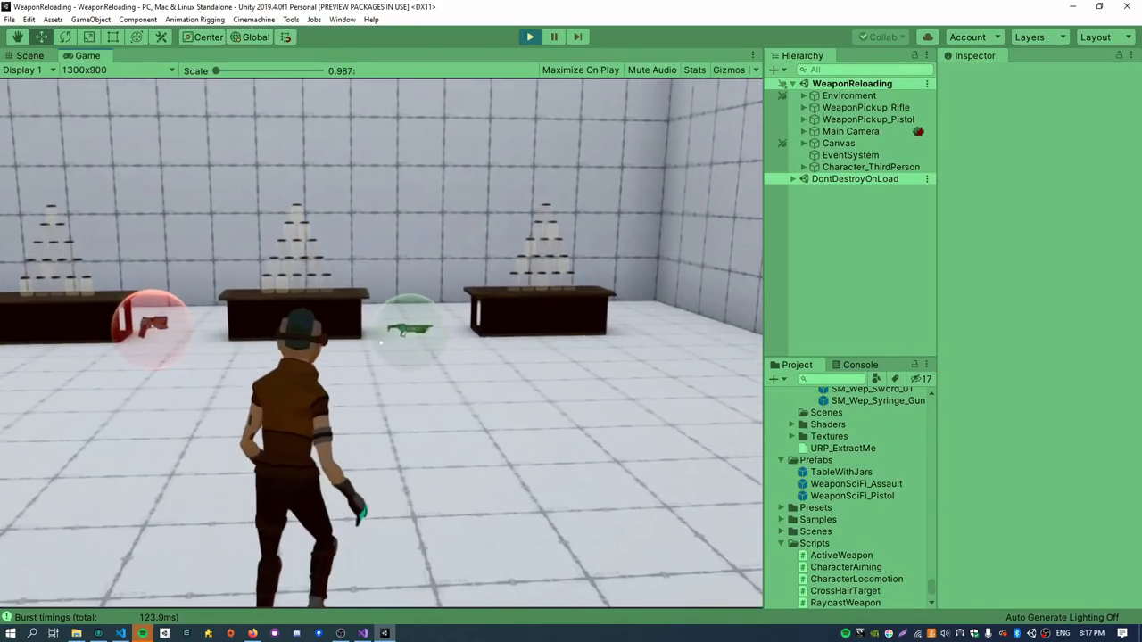
key("w")
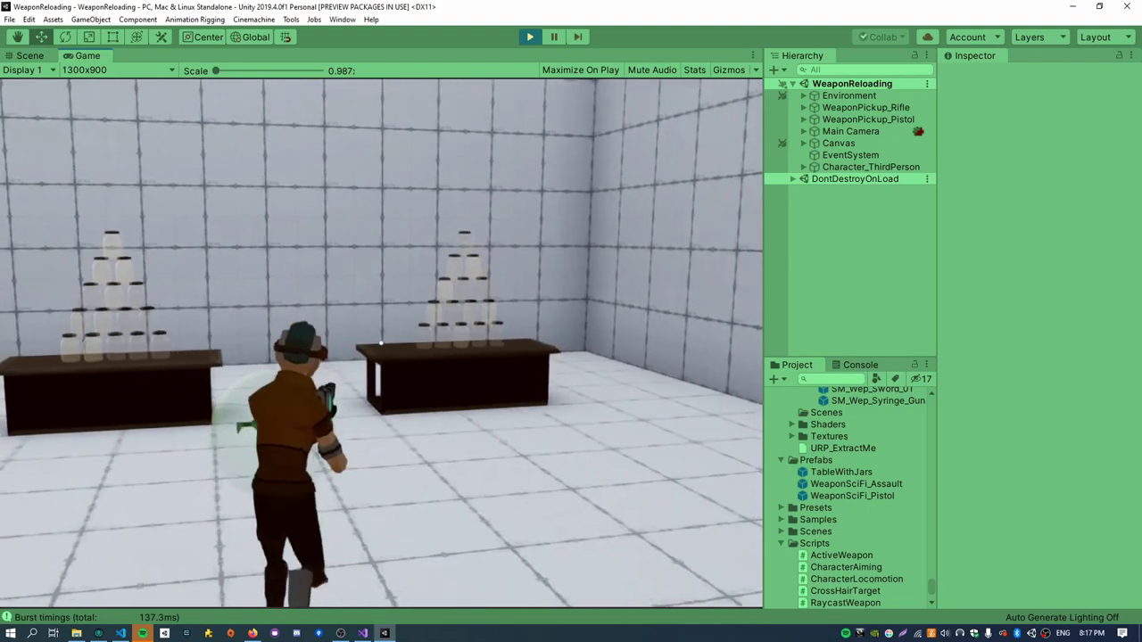
key("Escape")
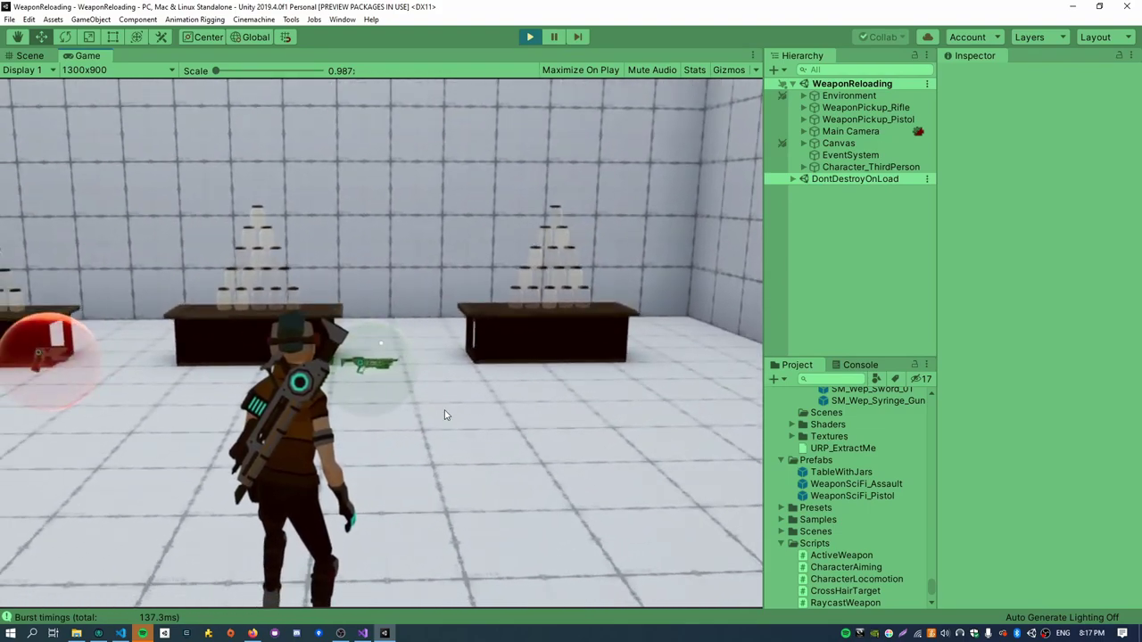
key("x")
Examine the character's rifle and its new magazine in the Scene view during play
left_click(38, 58)
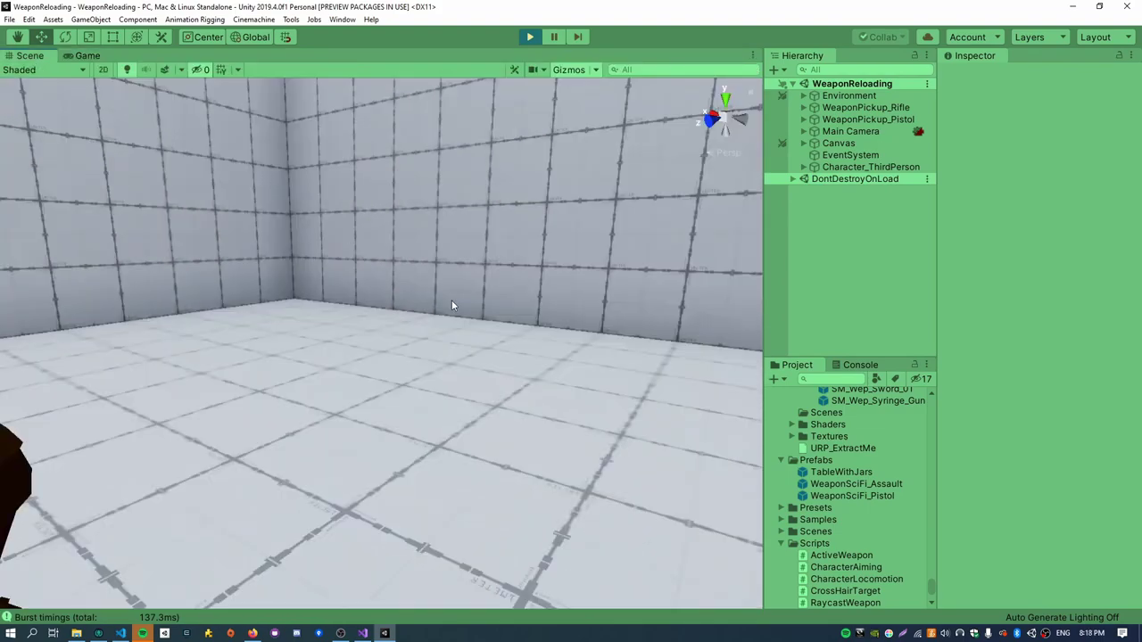
right_click_drag(451, 301, 515, 328)
left_click_drag(516, 328, 380, 348, "alt")
scroll(380, 348, "down", 5)
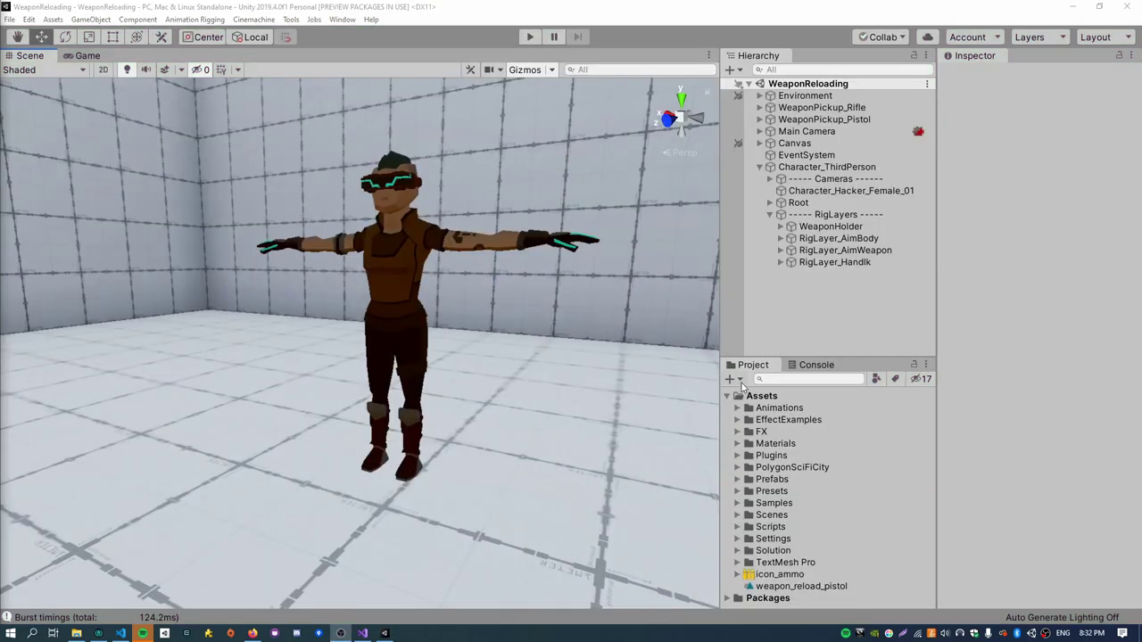
Create an animation clip named weapon_reload_assault in the Assets folder
left_click(739, 379)
left_click(778, 396)
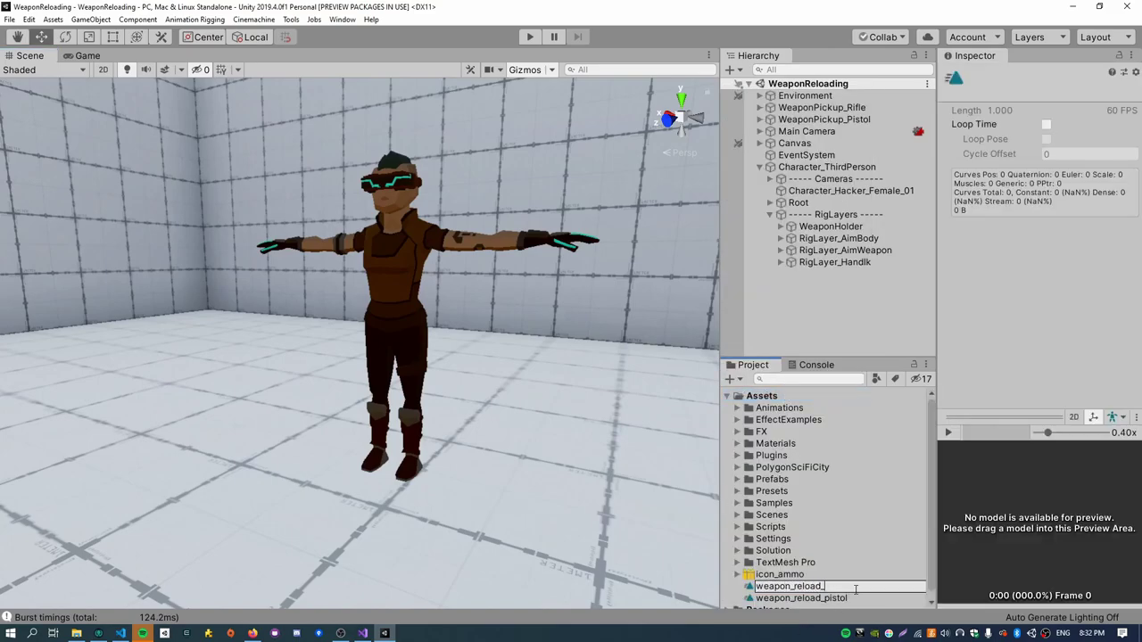
key("Return")
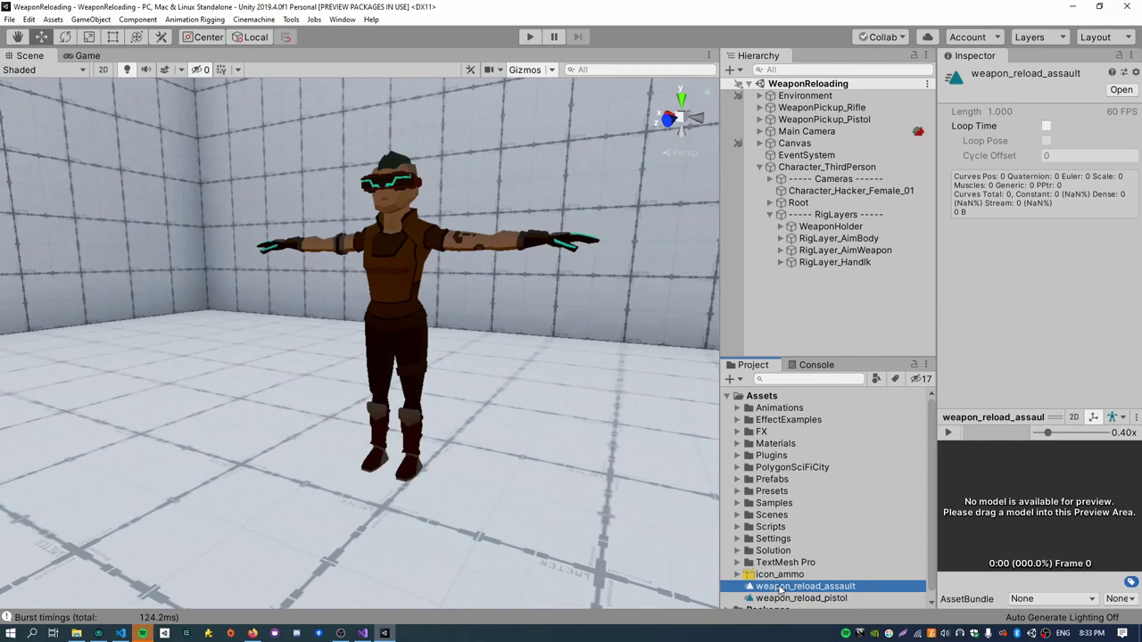
Open the RigController of RigLayers and add the weapon_reload_assault clip as a state below equip_rifle in the Base Layer
left_click(821, 216)
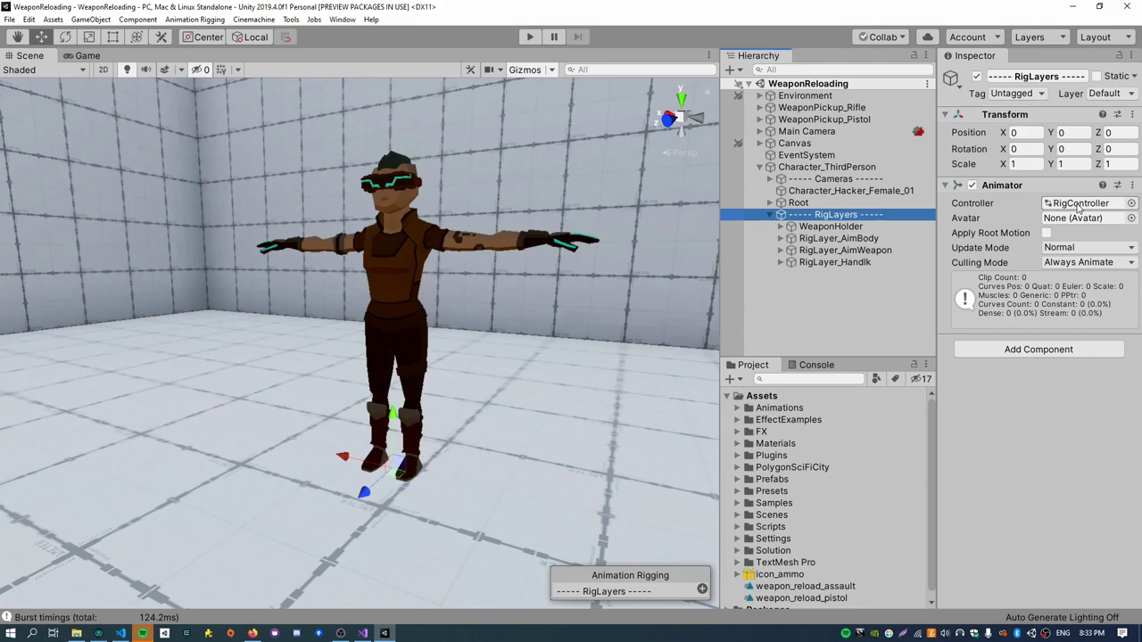
double_click(1077, 203)
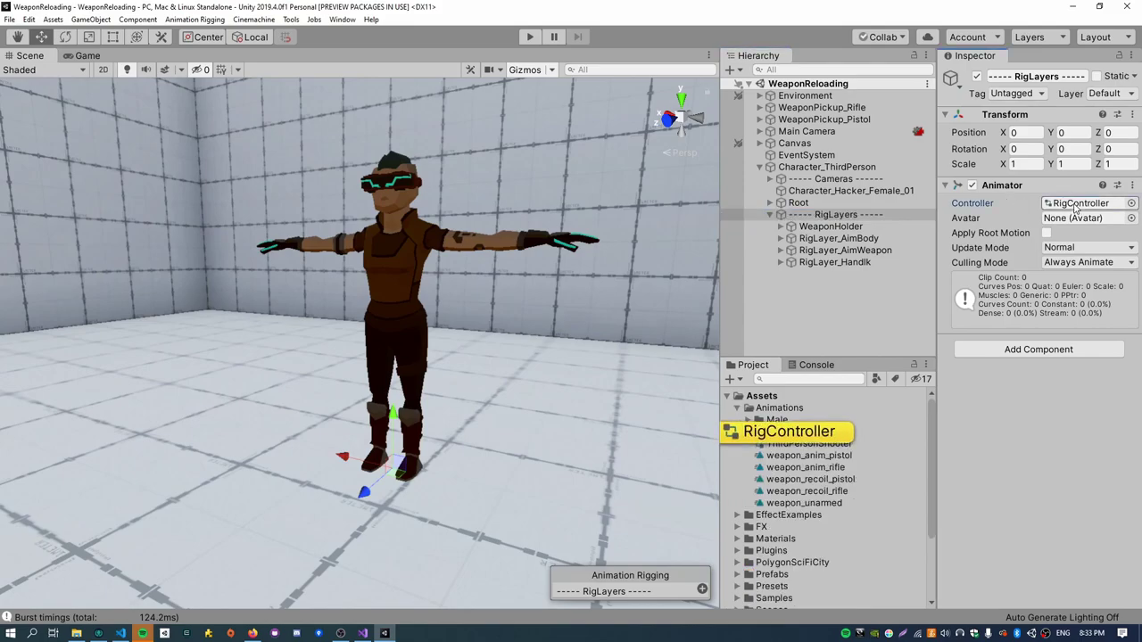
middle_click_drag(642, 310, 323, 430)
middle_click_drag(639, 447, 561, 411)
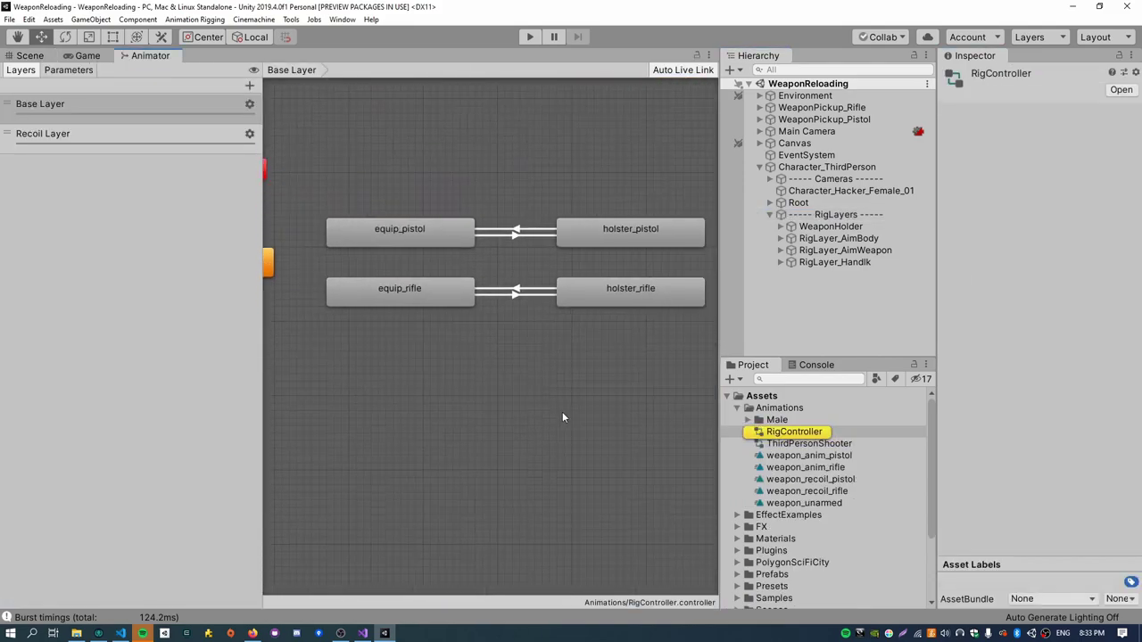
left_click(737, 408)
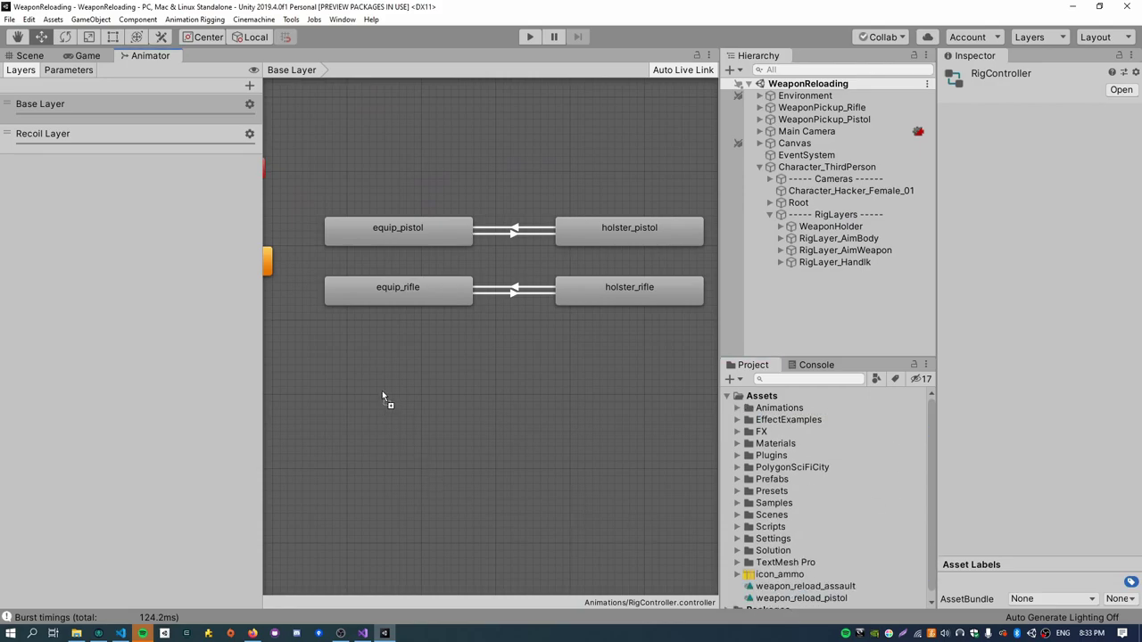
left_click_drag(382, 393, 435, 364)
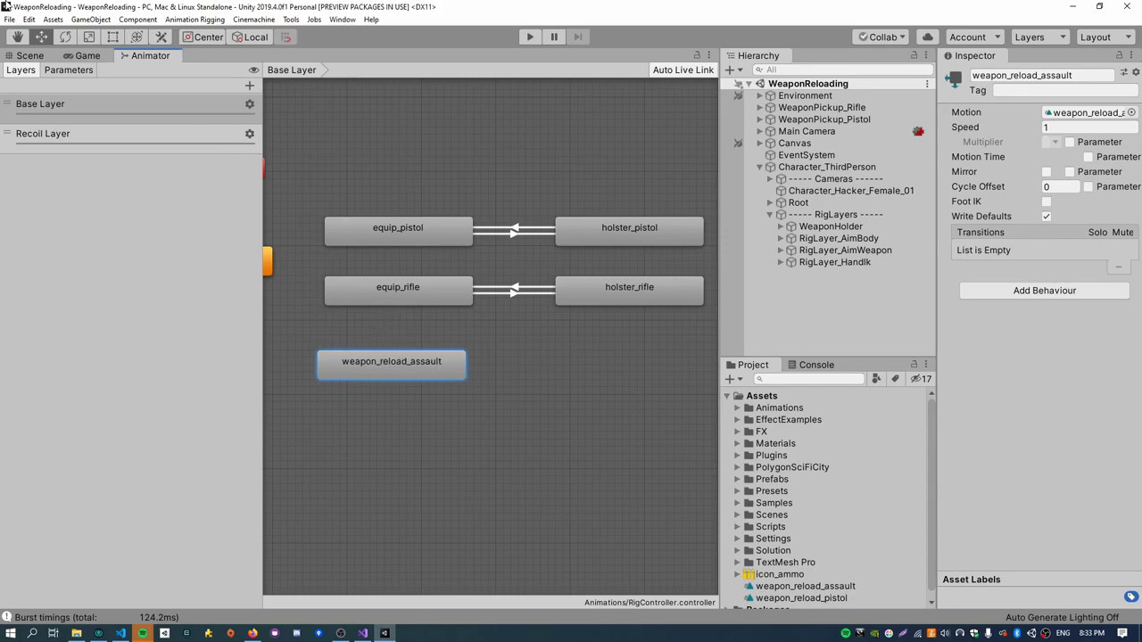
Play the scene, pick up the rifle with the character, and frame the armed character up close in the Scene view
left_click(30, 56)
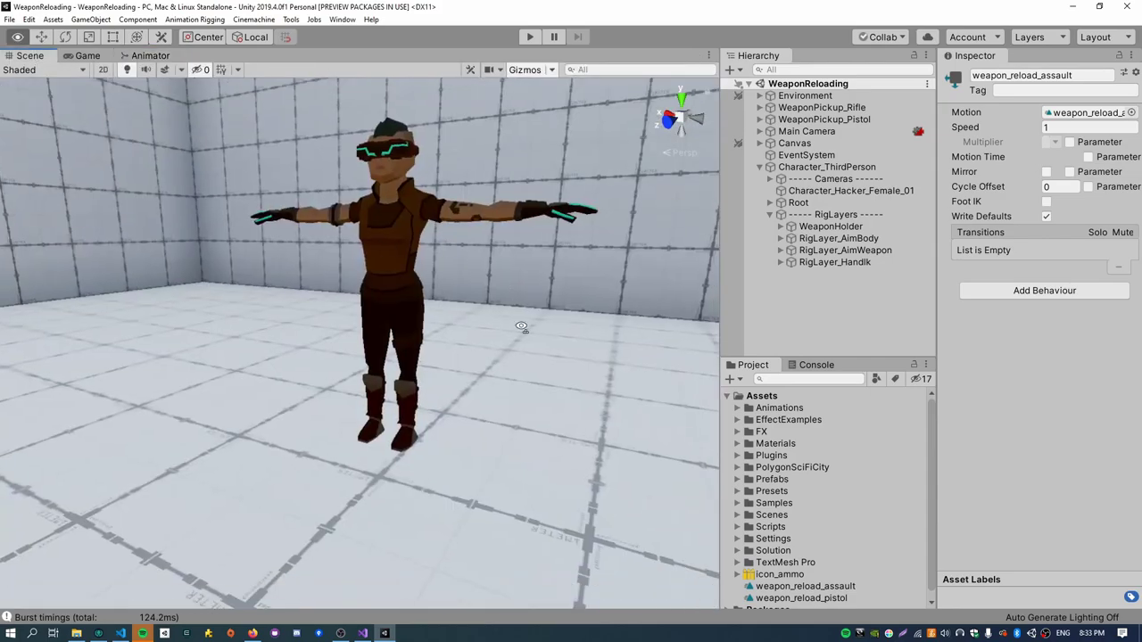
left_click(534, 38)
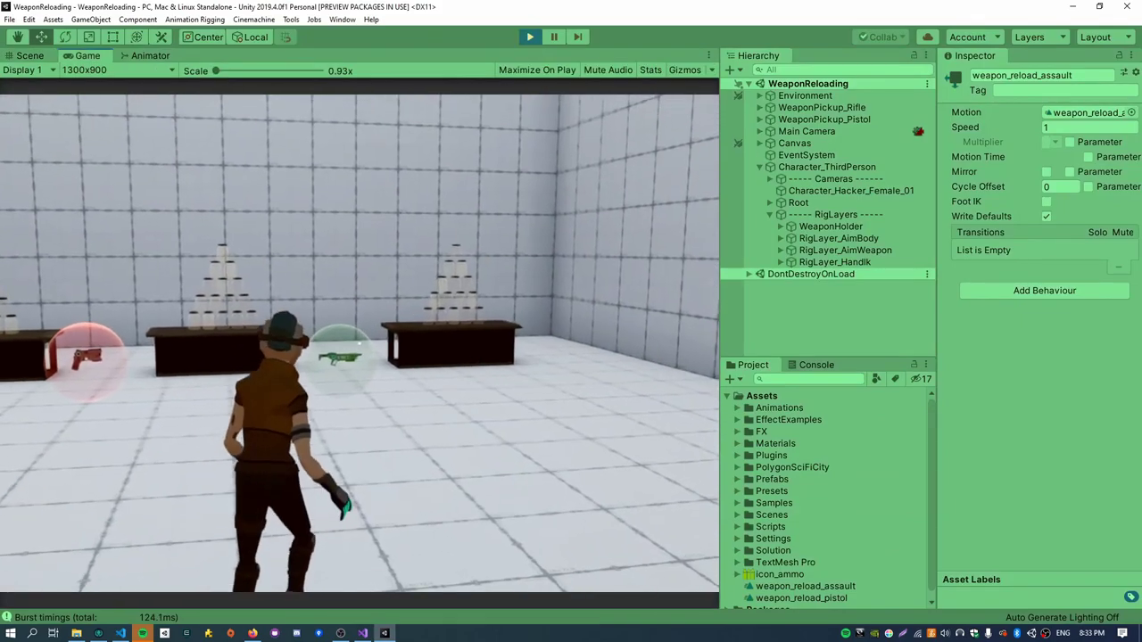
key("w")
key("s")
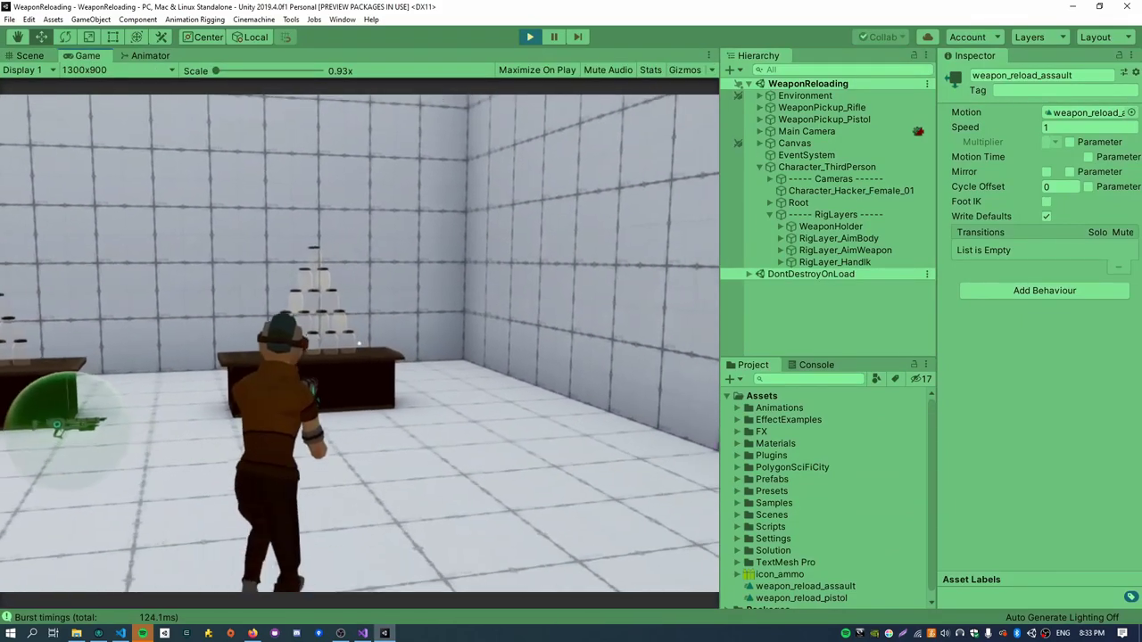
left_click(31, 56)
right_click_drag(392, 313, 847, 299)
key("a")
key("w")
key("s")
Show the Animation window for RigLayers, dock it beneath the Scene view, and open its list of clips
left_click(837, 214)
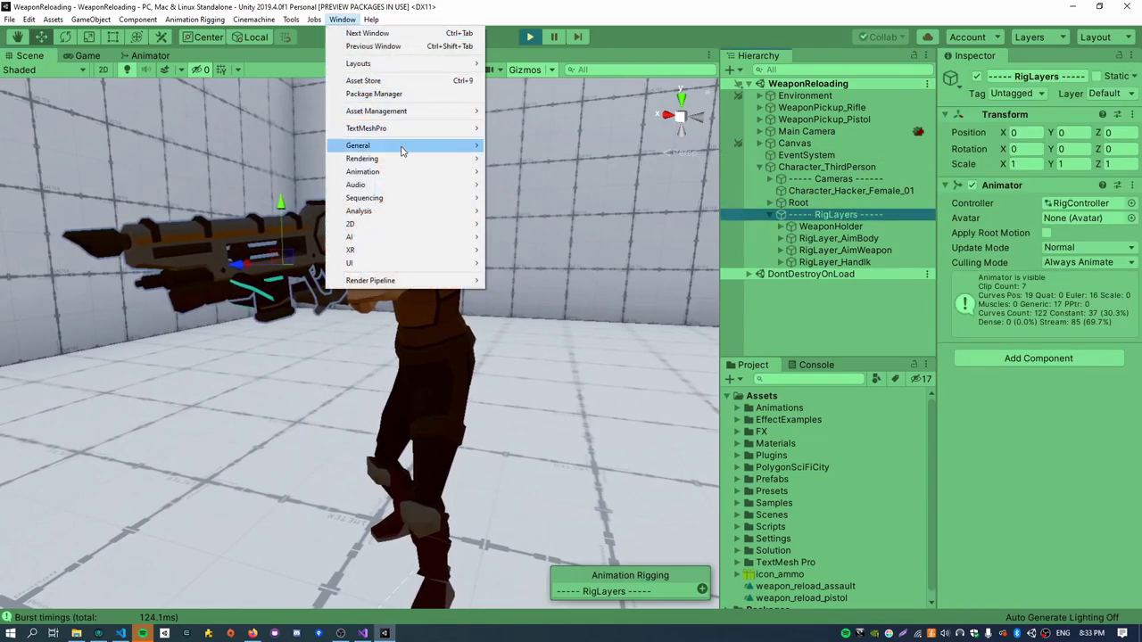
mouse_move(403, 171)
left_click(518, 171)
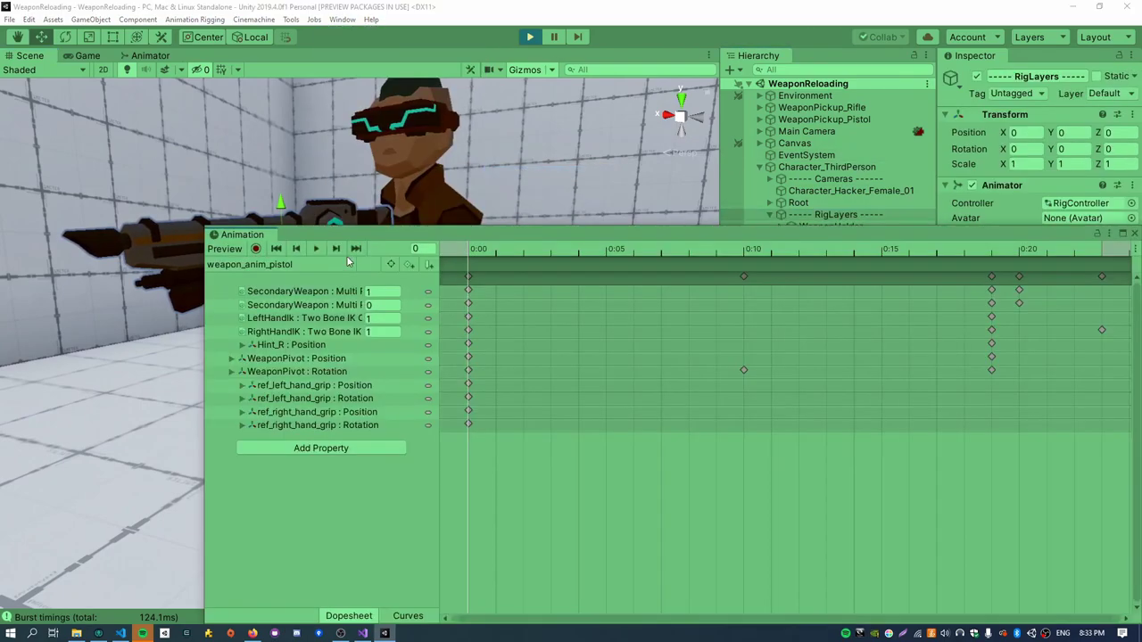
left_click_drag(234, 233, 157, 559)
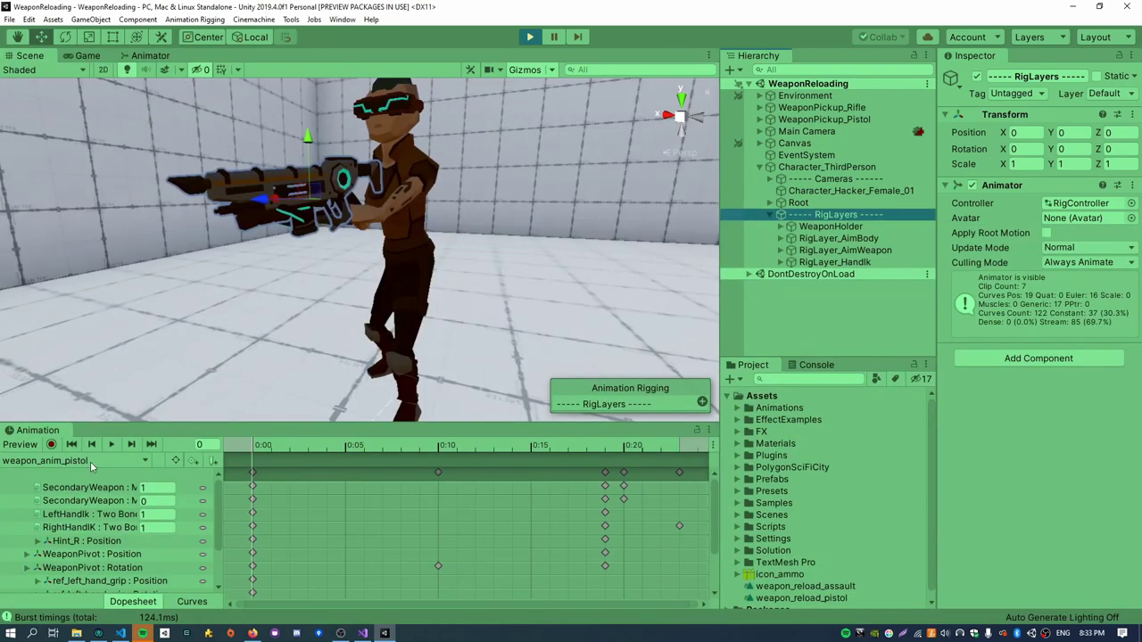
left_click(93, 462)
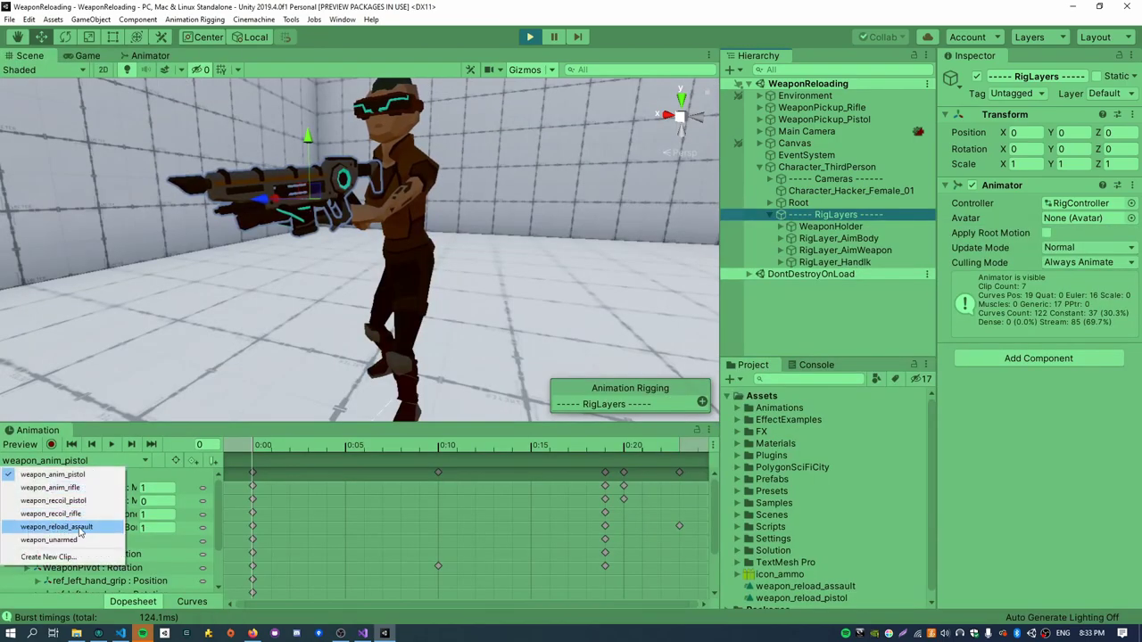